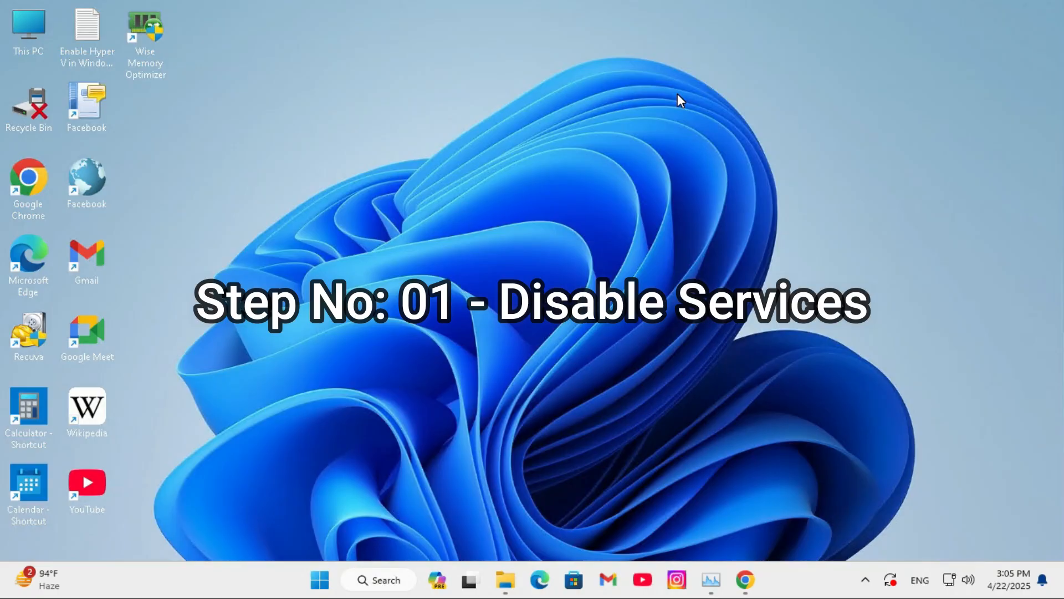
- Search Windows for "services" and run the Services console as administrator
left_click(396, 579)
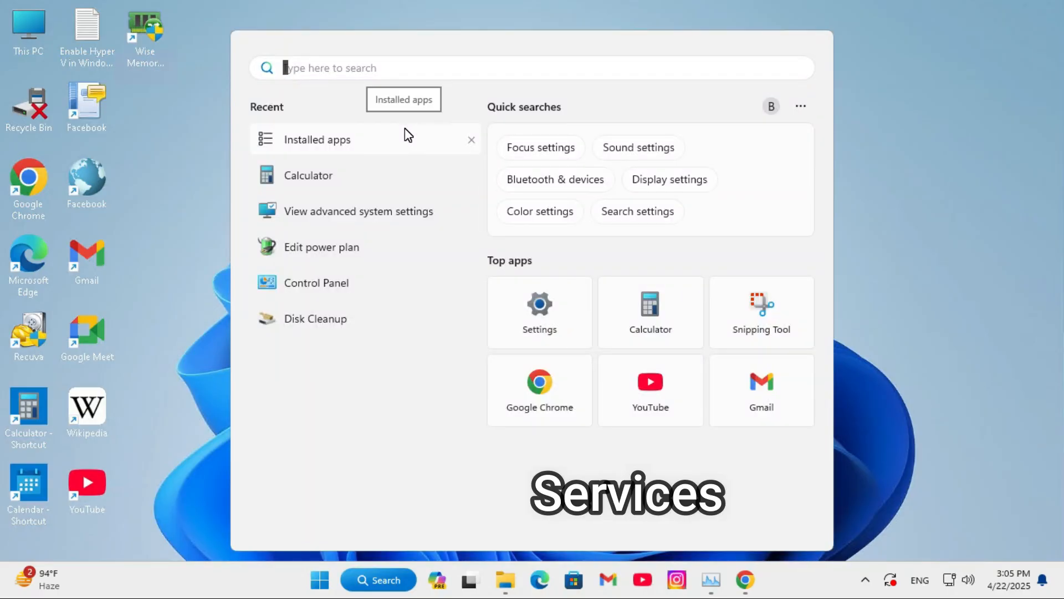
type("services")
right_click(349, 190)
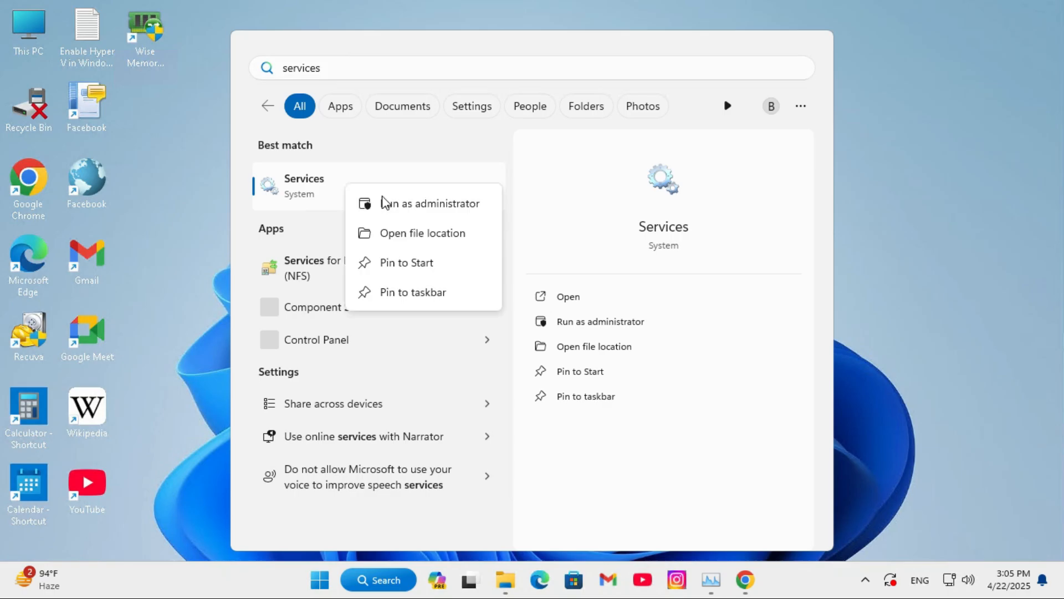
left_click(402, 206)
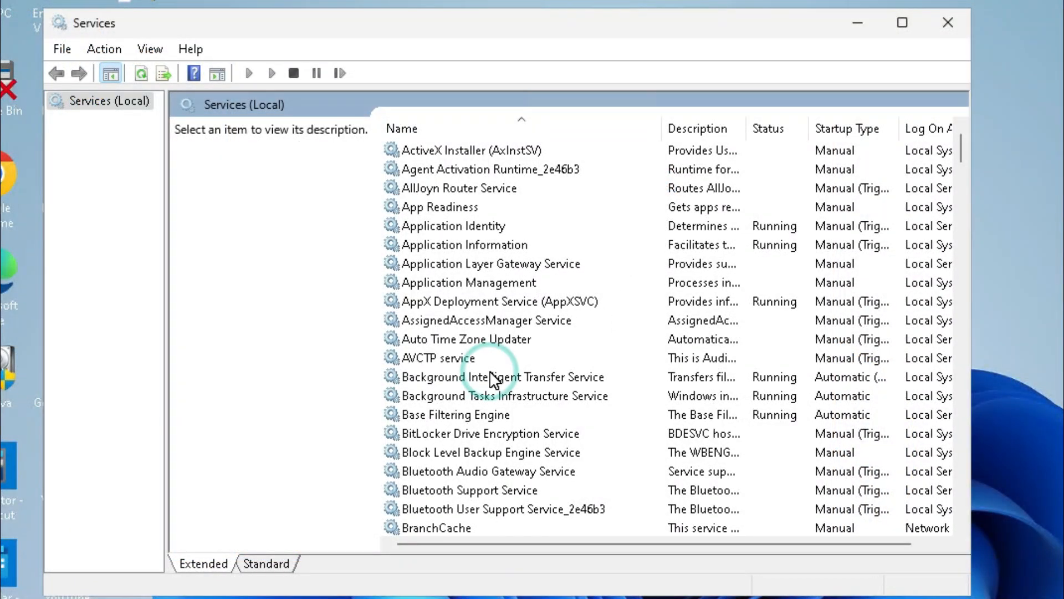
- Stop the Background Intelligent Transfer Service, set its startup type to Disabled, and apply the change
left_click(490, 374)
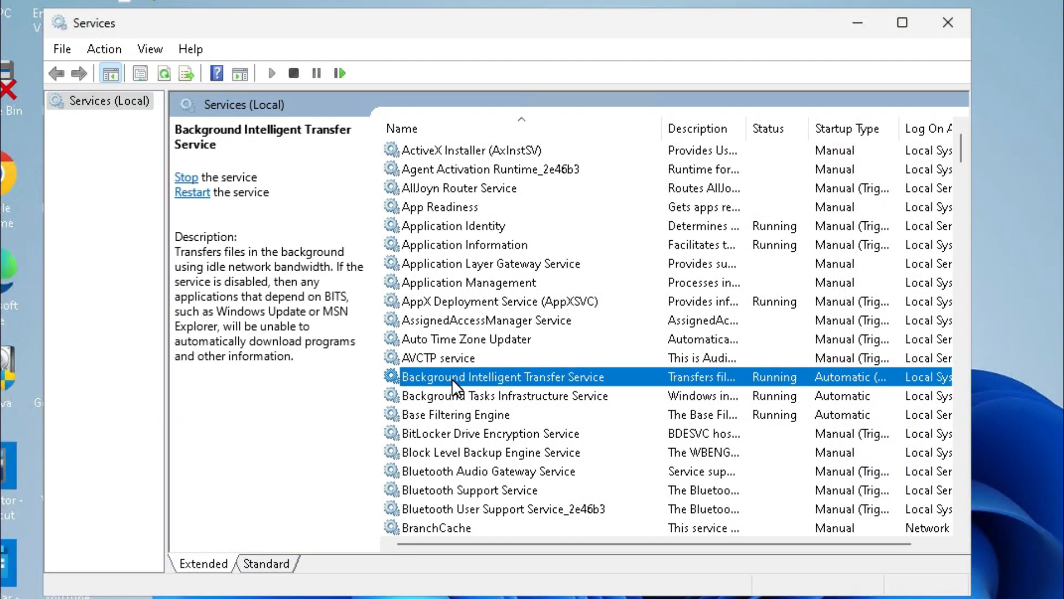
right_click(566, 375)
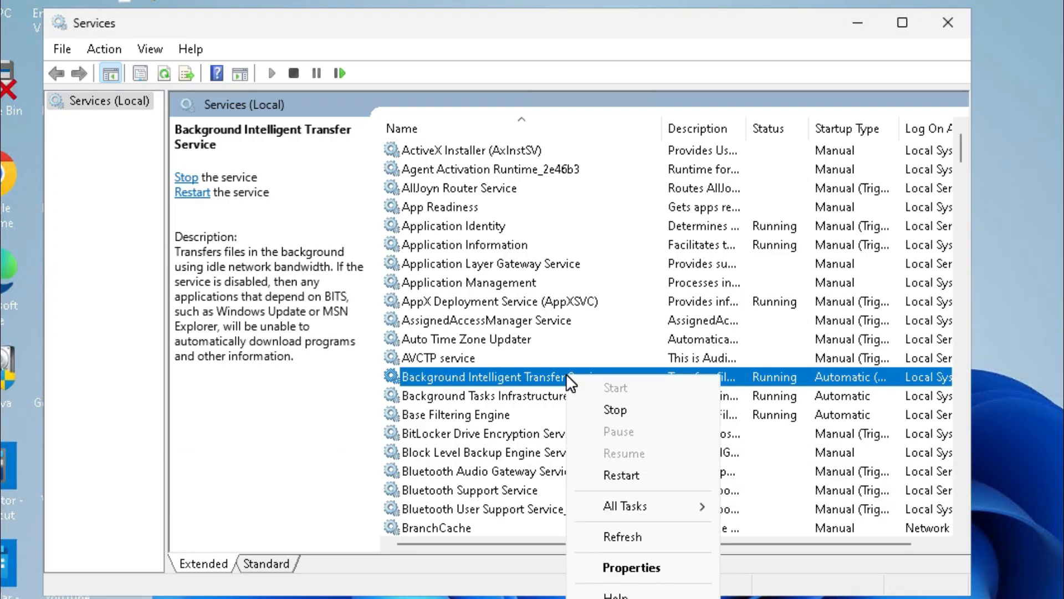
left_click(631, 563)
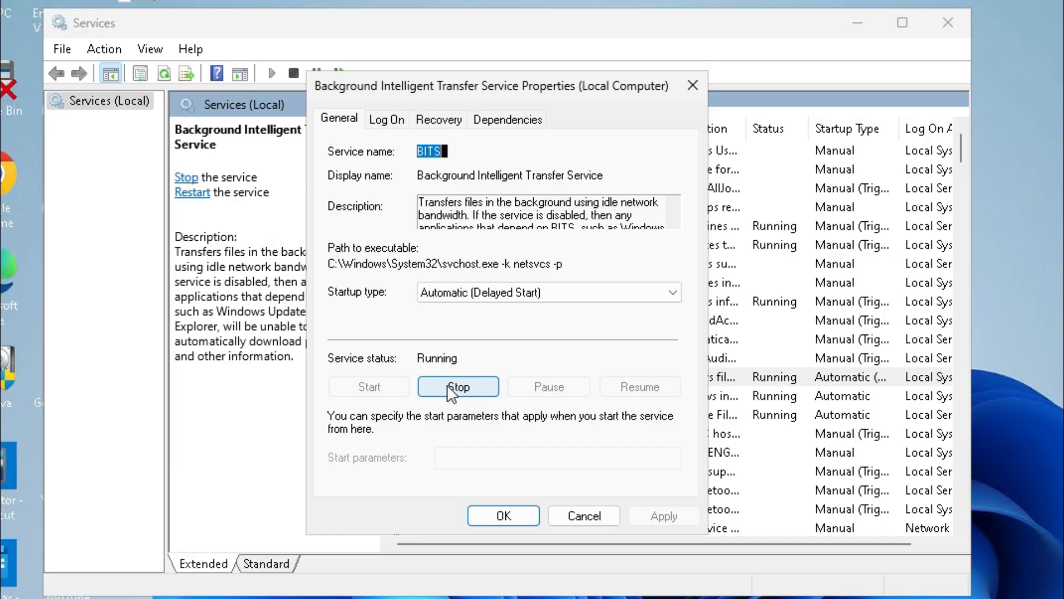
left_click(447, 383)
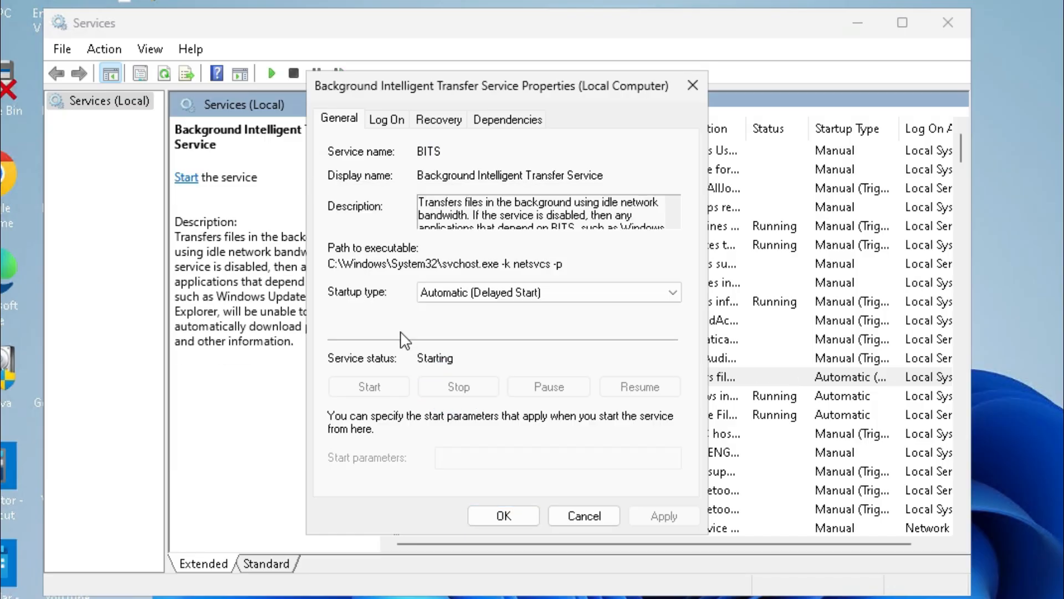
left_click(518, 286)
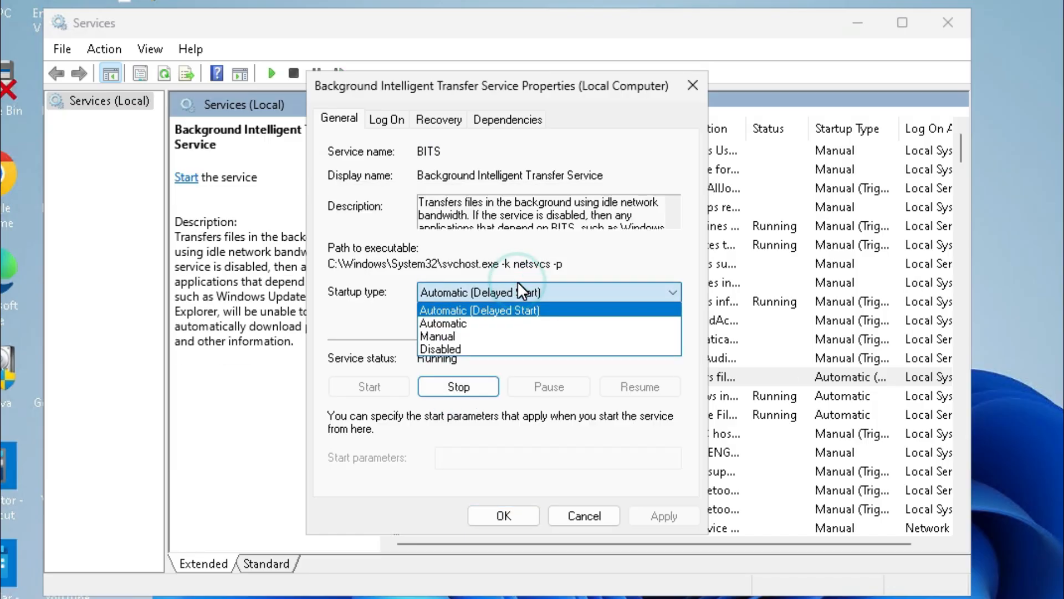
left_click(485, 348)
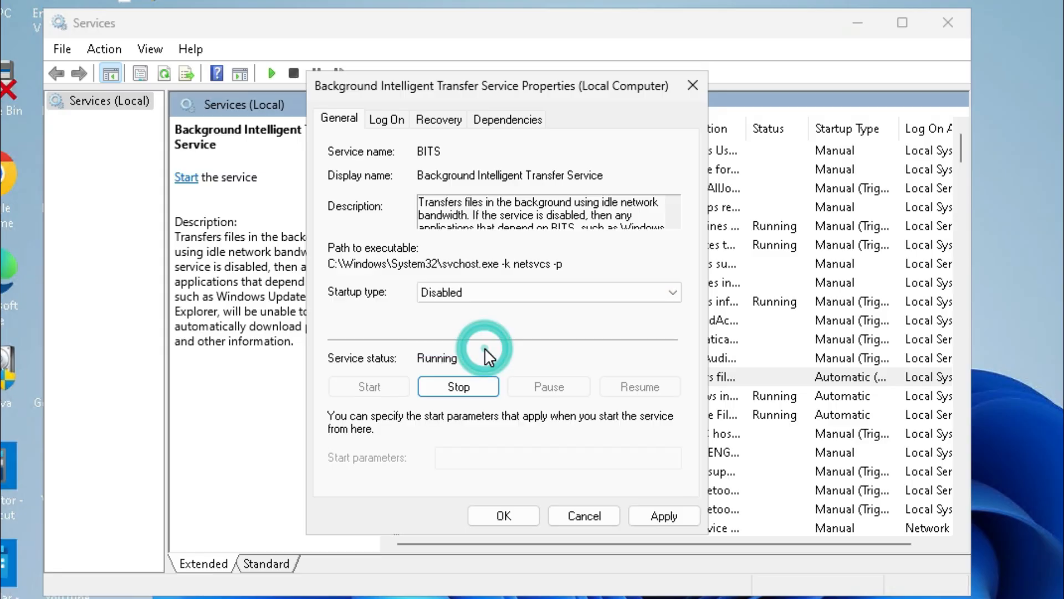
left_click(674, 514)
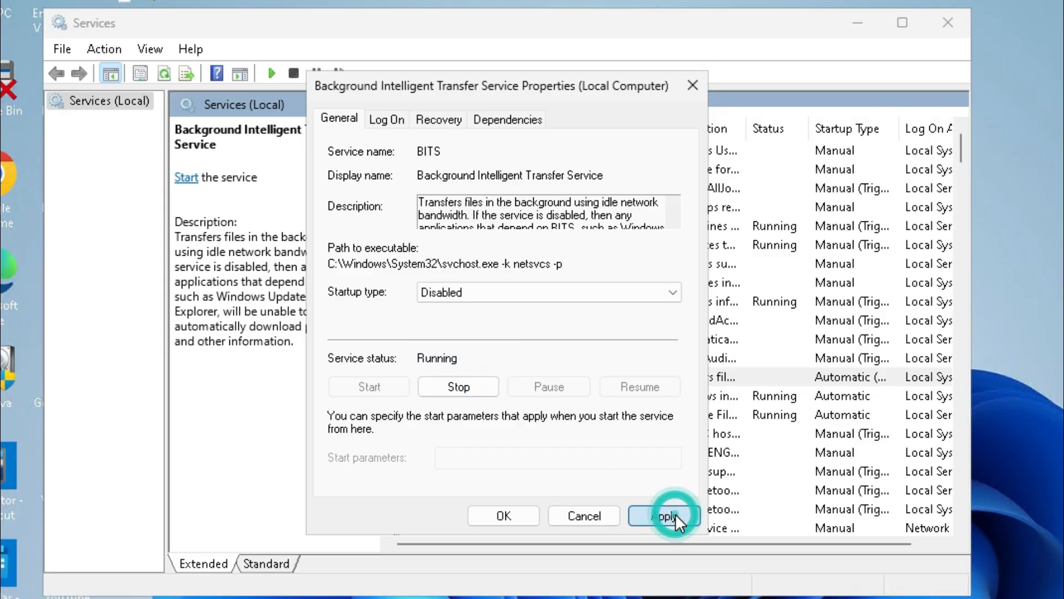
left_click(514, 506)
- Stop the SysMain service, set its startup type to Disabled, and apply the change
key("s")
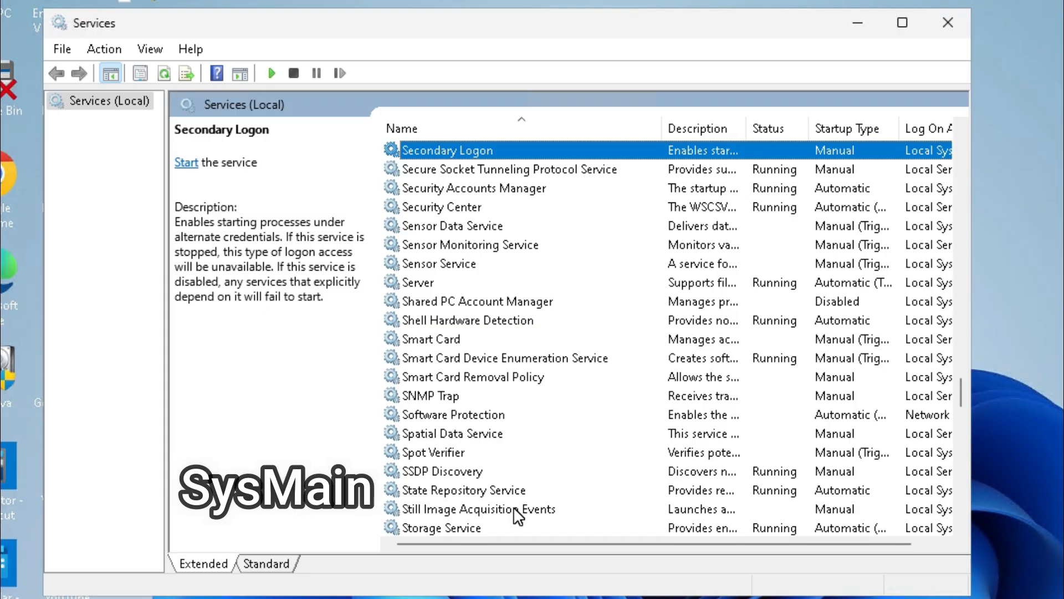
scroll(518, 516, "down", 6)
right_click(447, 264)
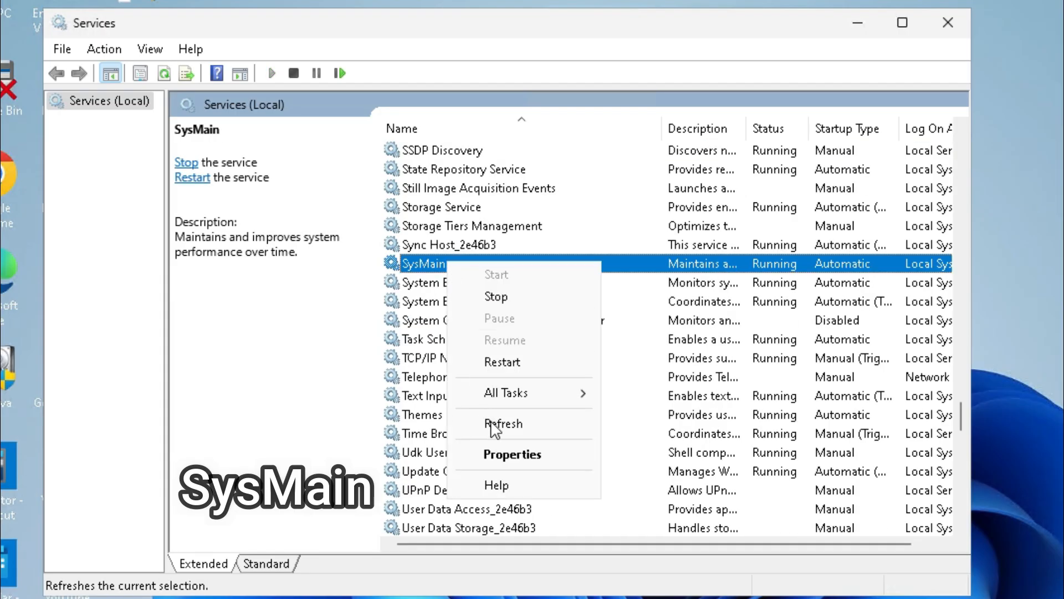
left_click(516, 455)
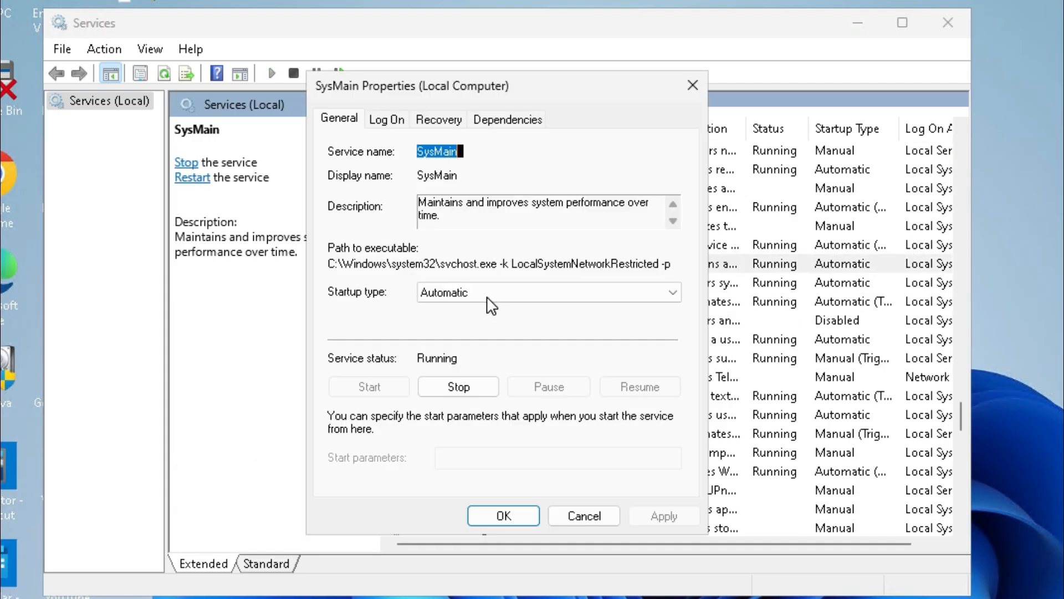
left_click(457, 384)
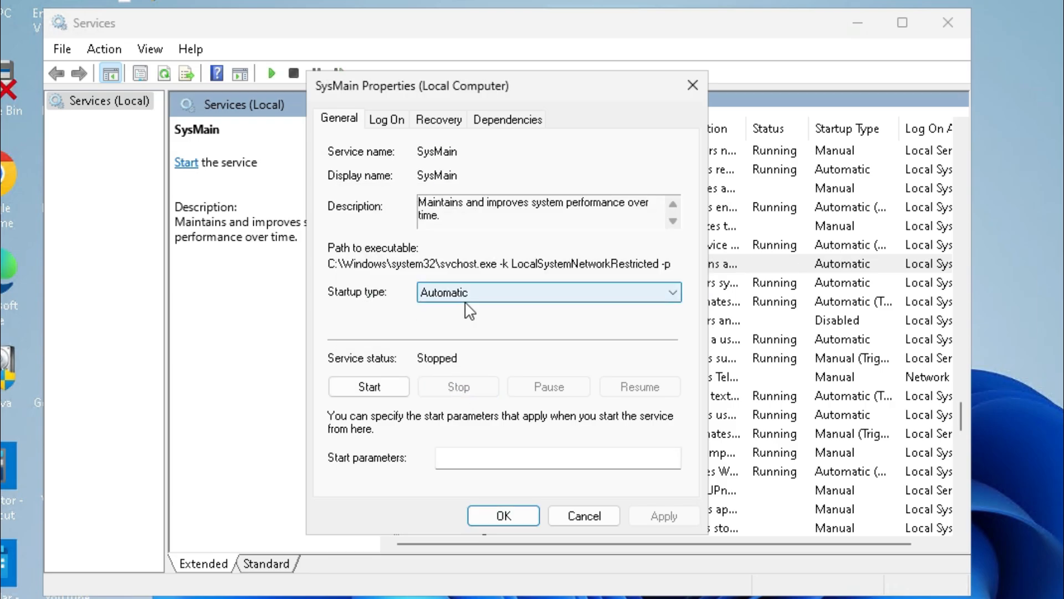
left_click(474, 297)
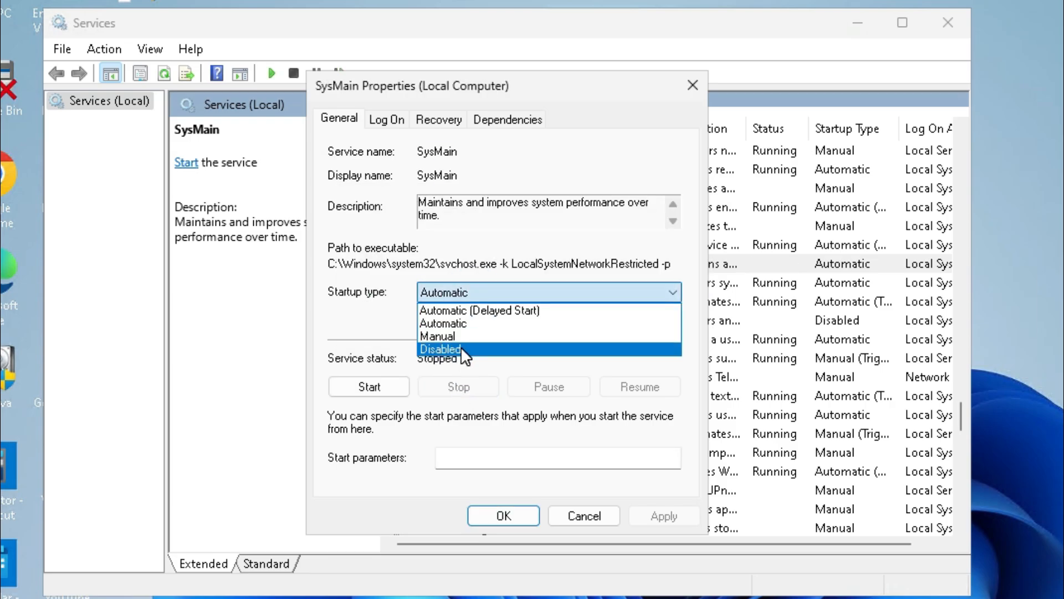
left_click(460, 348)
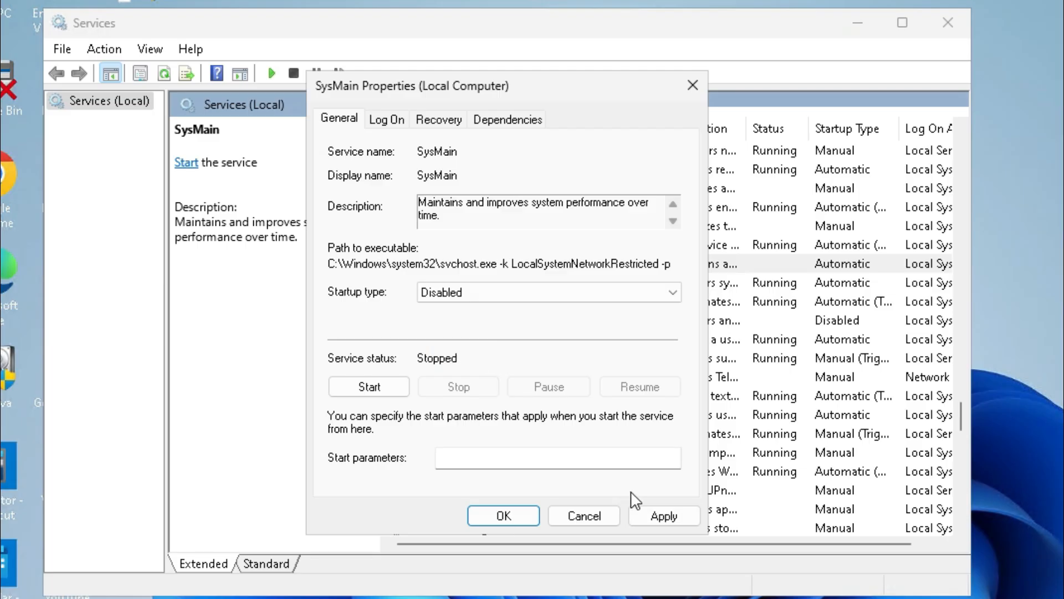
left_click(650, 518)
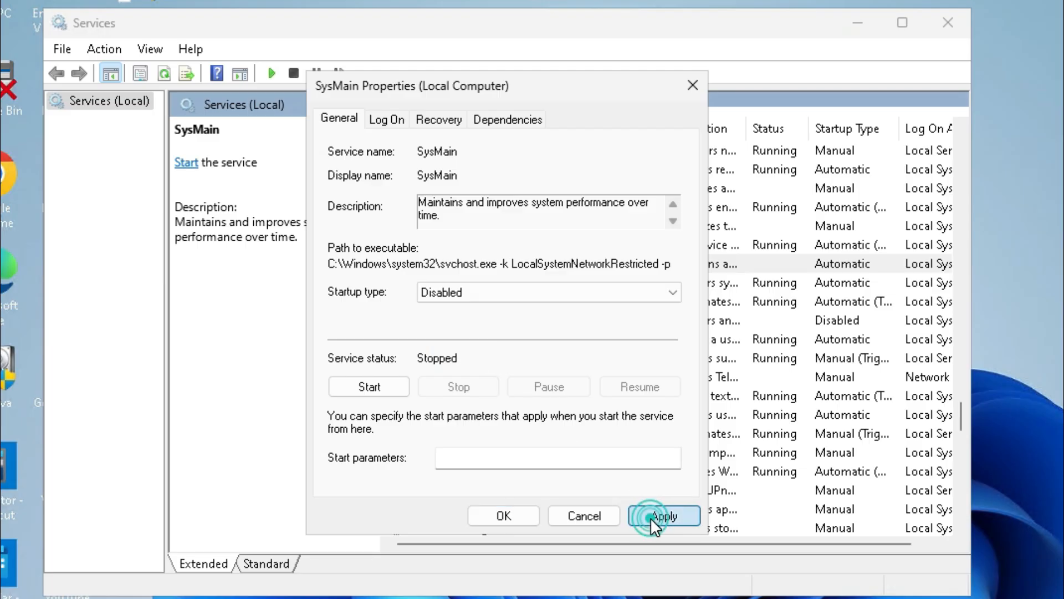
left_click(490, 511)
- Stop the Windows Search service and set its startup type to Disabled, then close the Services console
left_click_drag(962, 450, 961, 502)
right_click(476, 245)
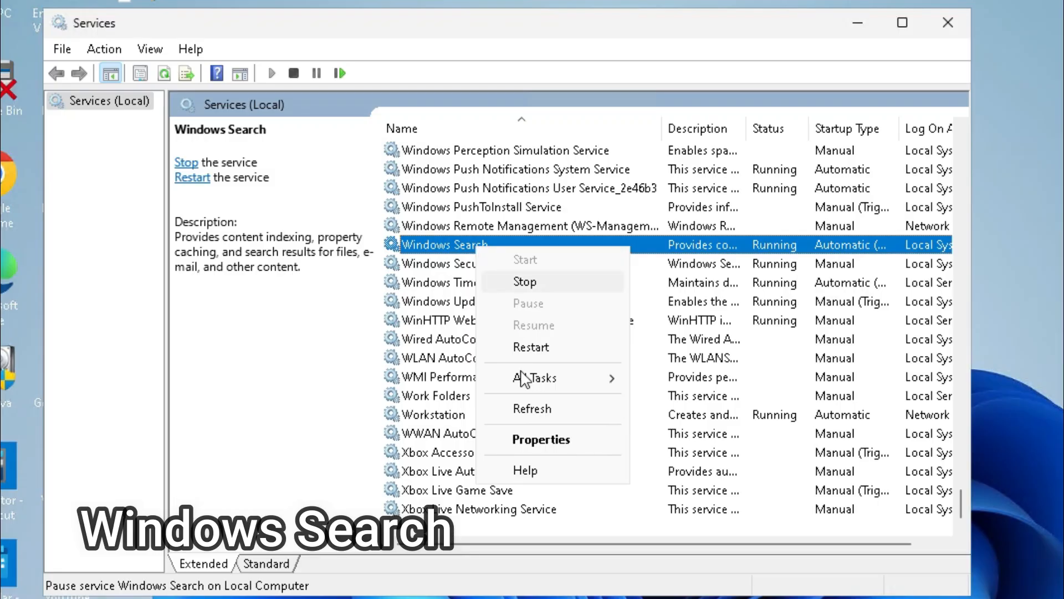
left_click(542, 441)
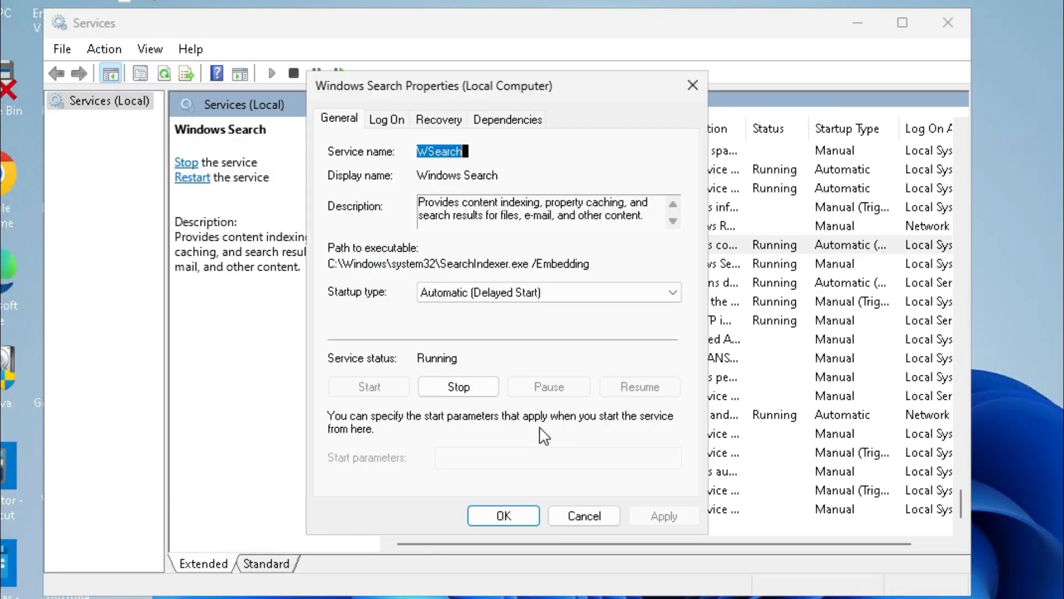
left_click(459, 388)
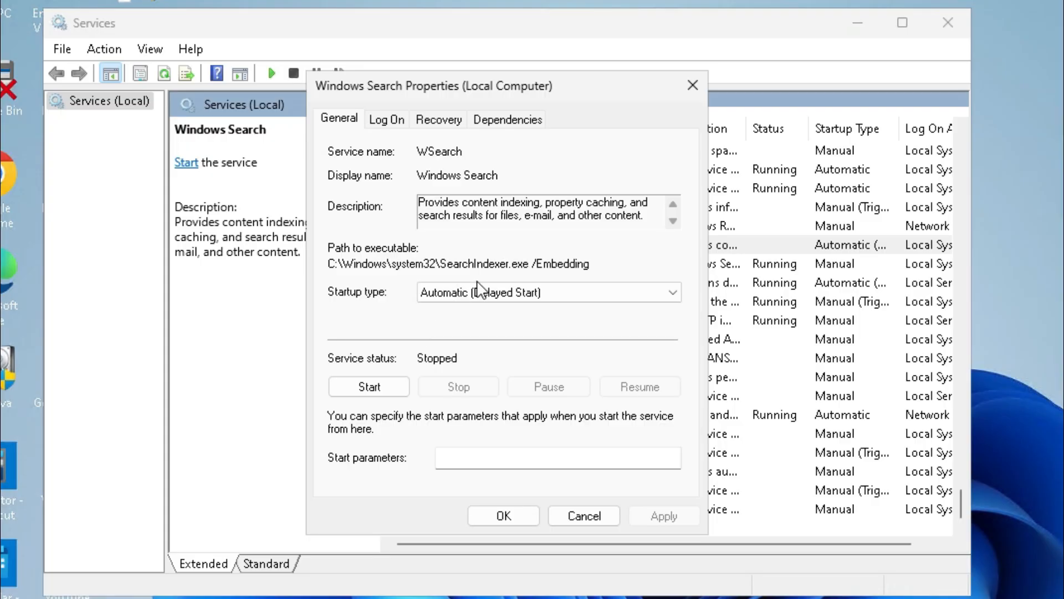
left_click(541, 292)
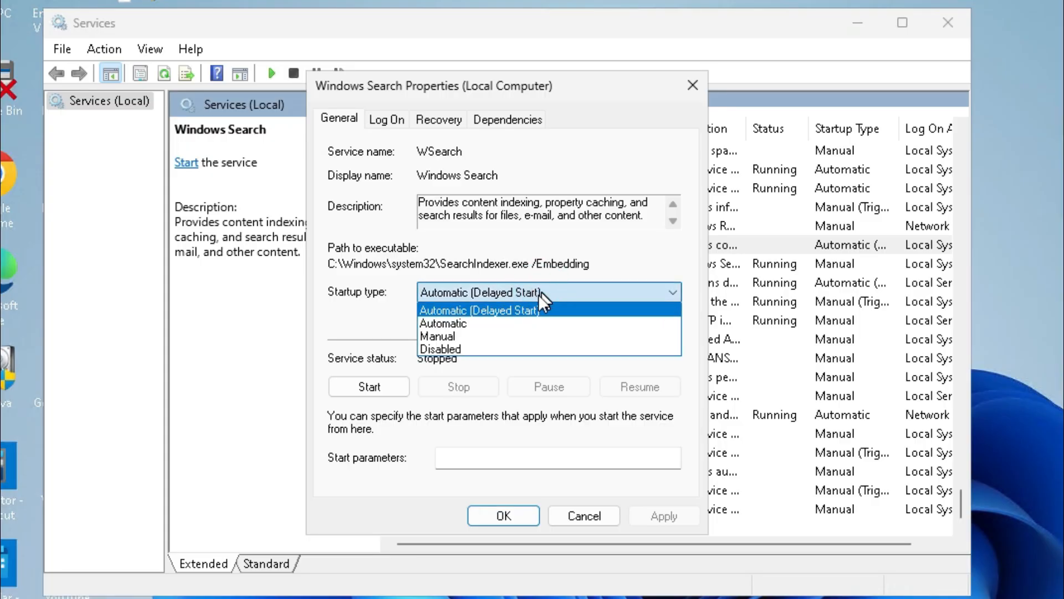
left_click(475, 348)
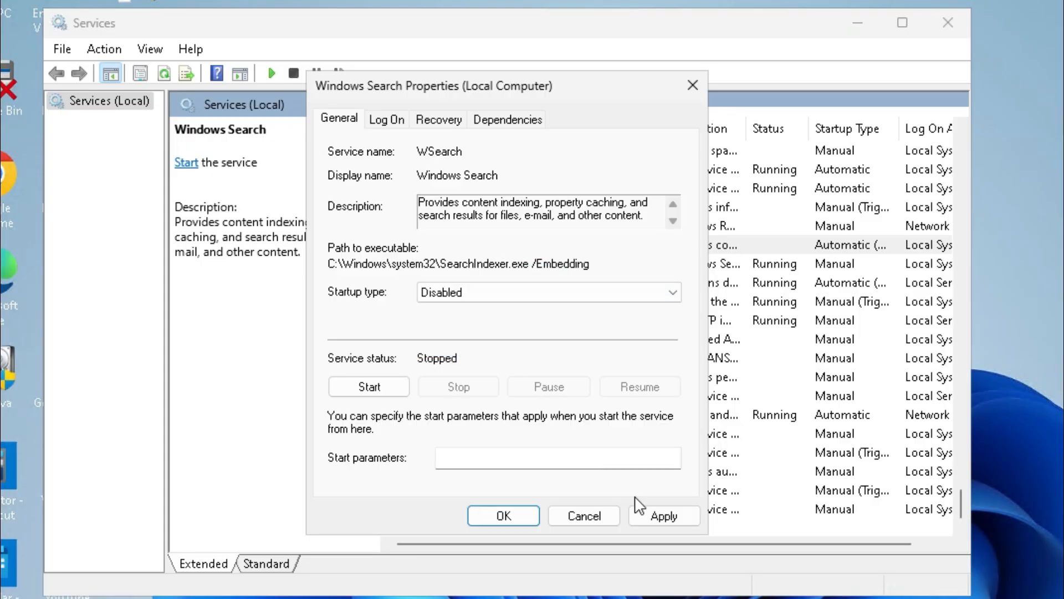
left_click(665, 518)
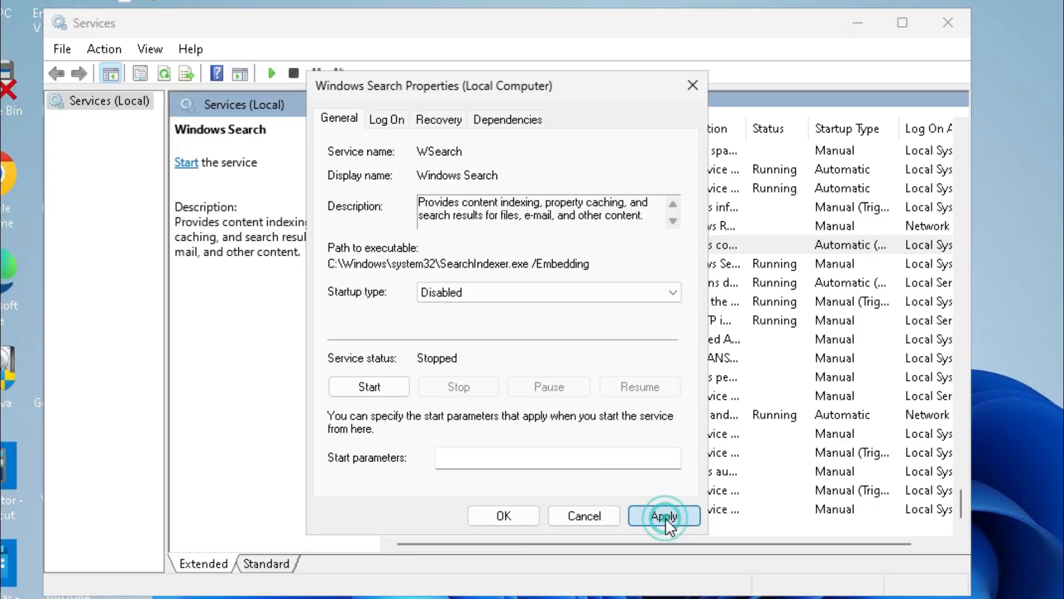
left_click(502, 516)
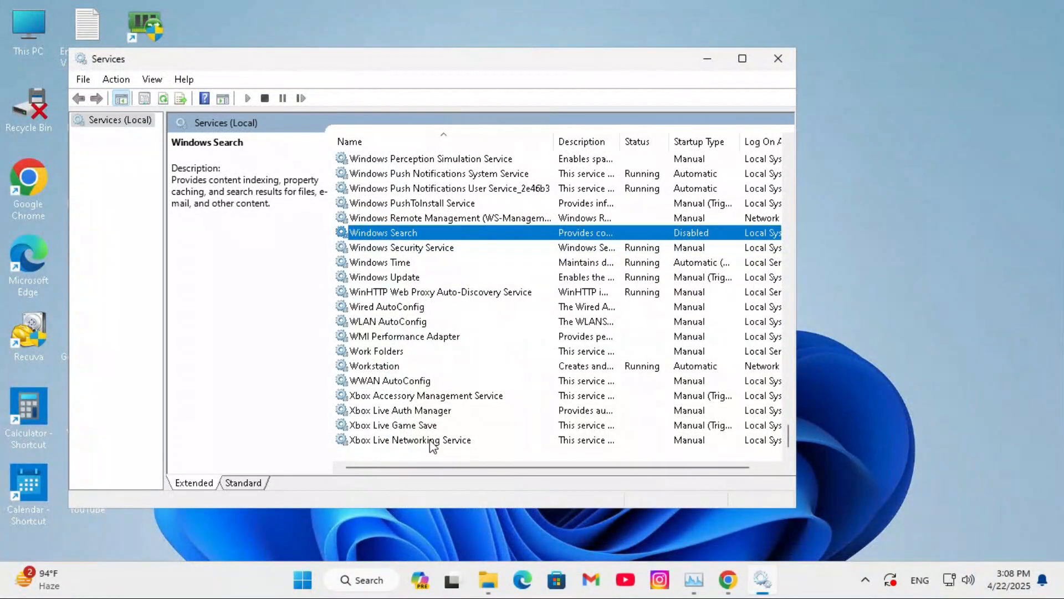
left_click(780, 58)
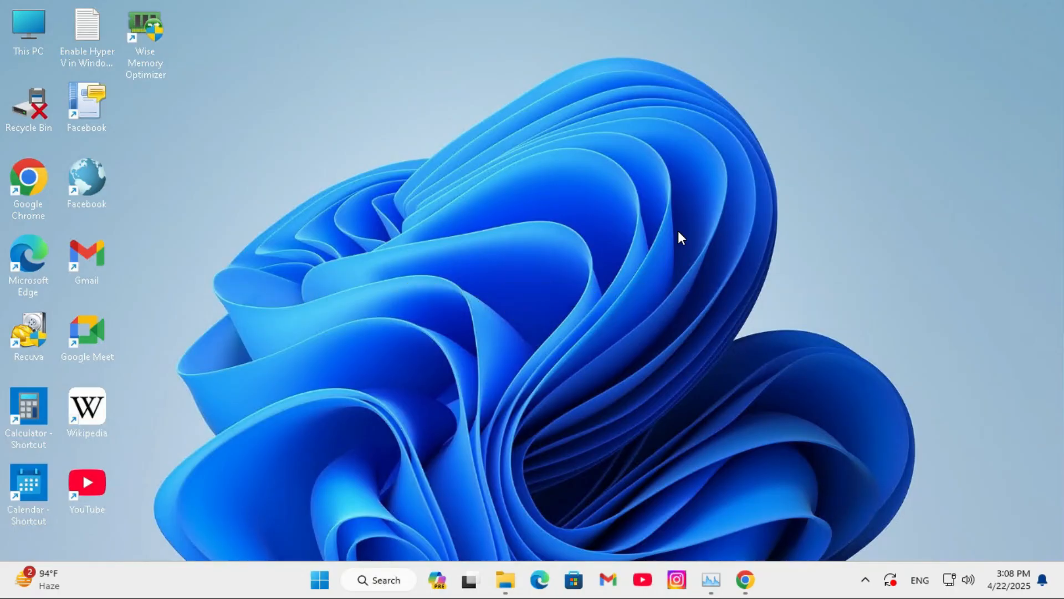
- Search Windows for "regedit" and run Registry Editor as administrator, allowing it to make changes
left_click(392, 579)
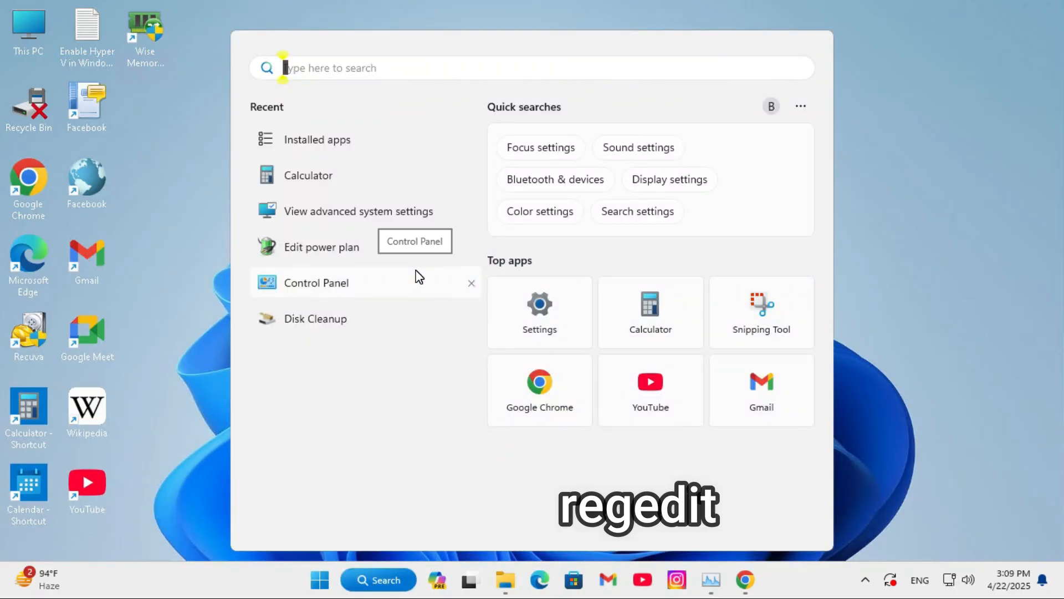
type("regedit")
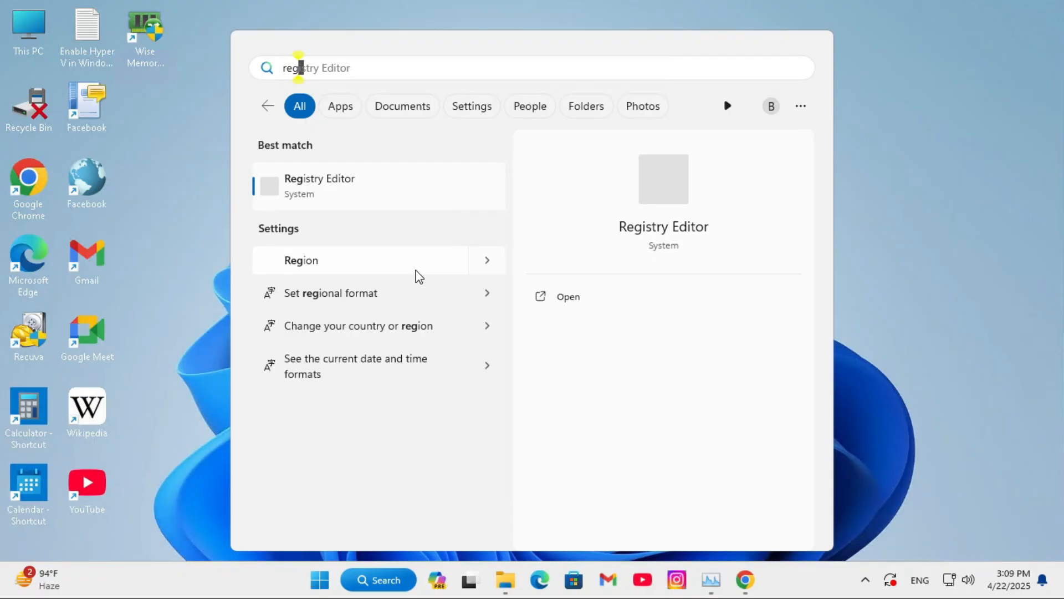
right_click(320, 179)
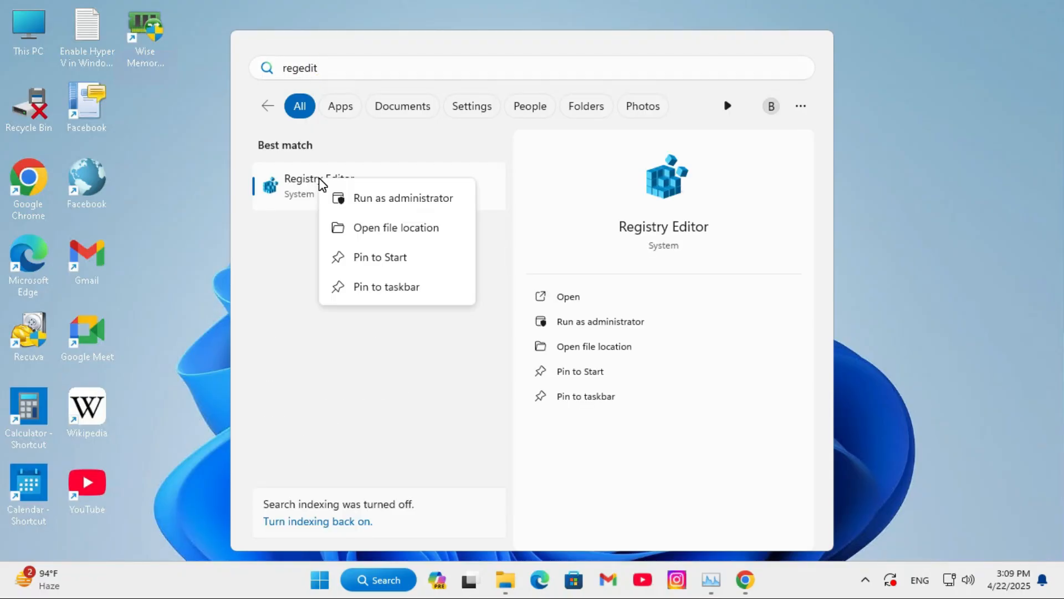
left_click(388, 200)
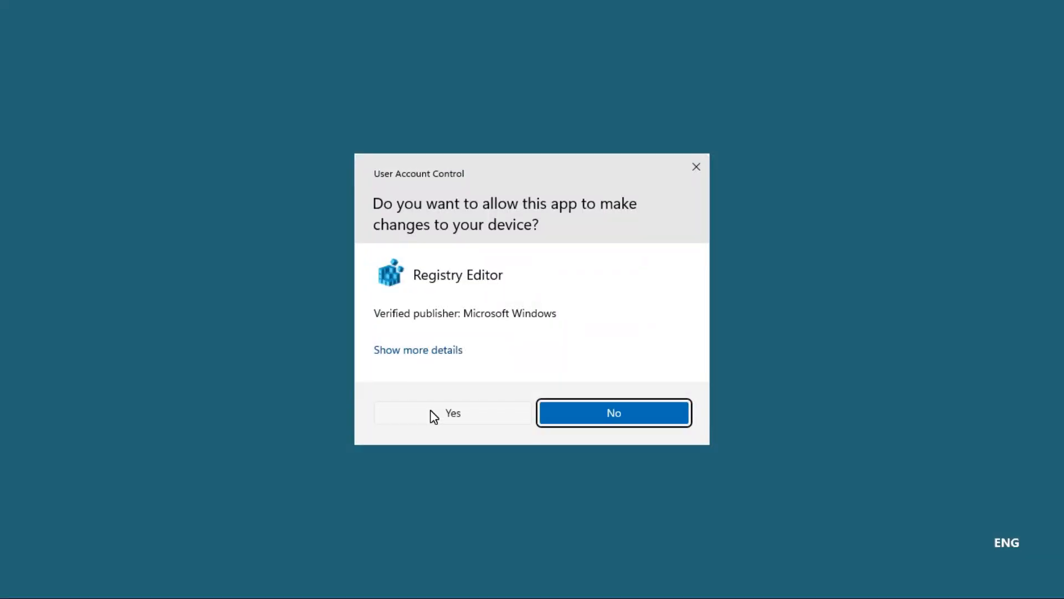
left_click(434, 416)
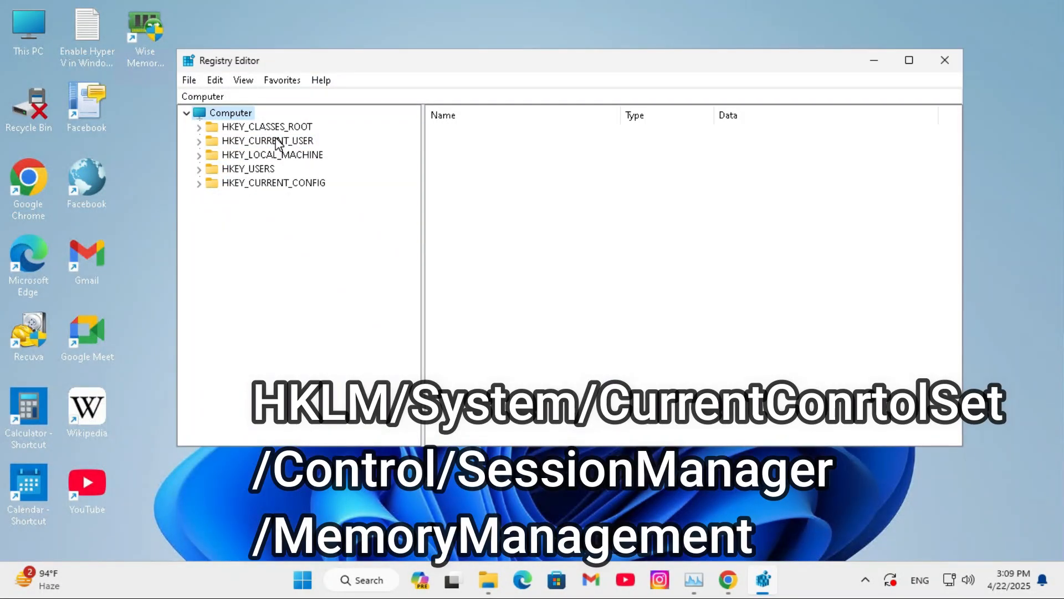
- Navigate to the registry key HKEY_LOCAL_MACHINE\SYSTEM\CurrentControlSet\Control\Session Manager\Memory Management
left_click(298, 156)
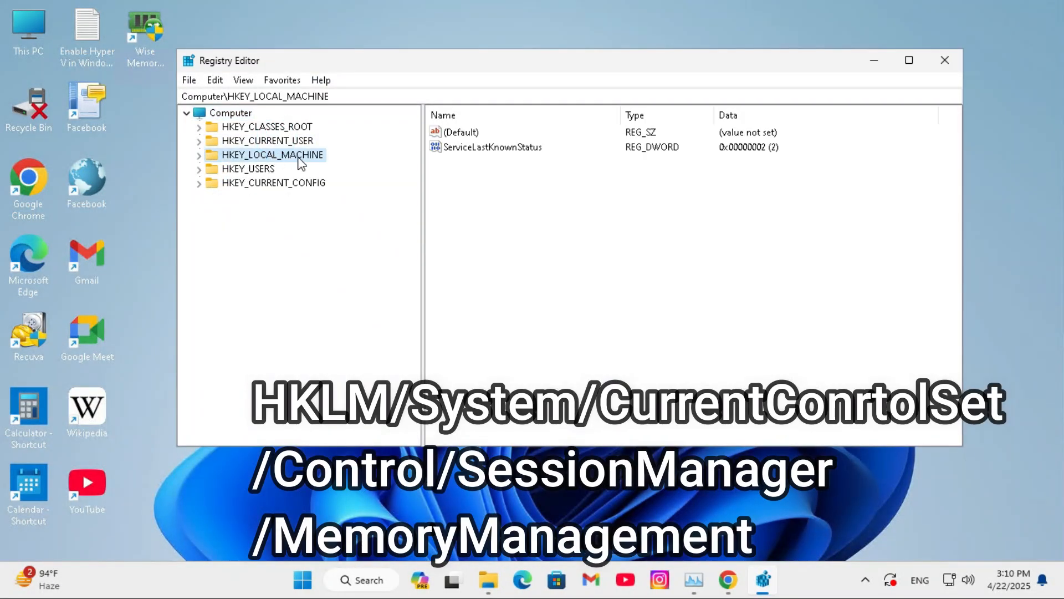
left_click(199, 156)
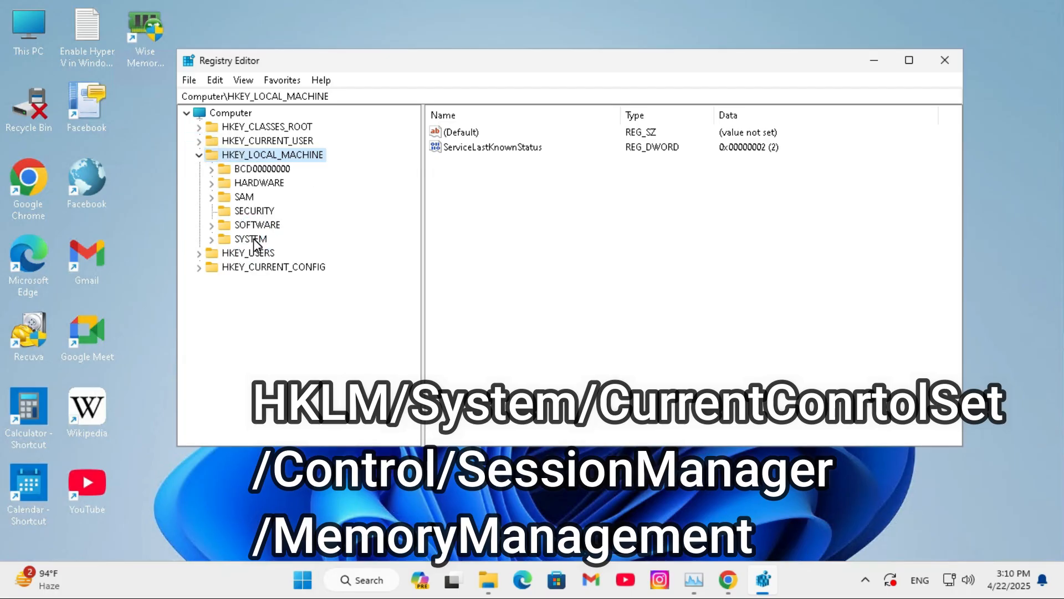
double_click(254, 240)
left_click(286, 227)
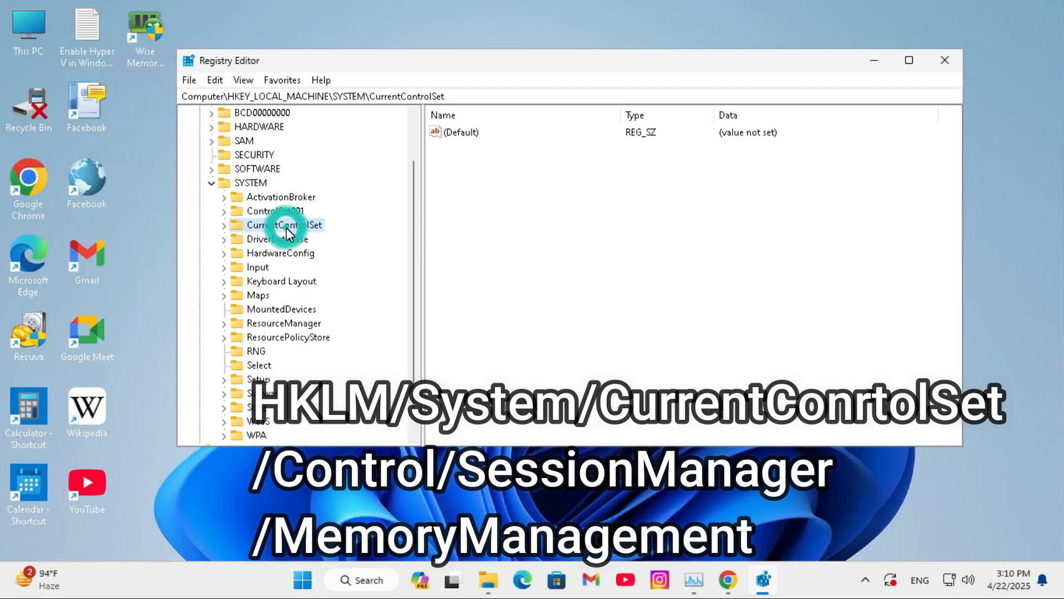
double_click(245, 231)
left_click(268, 239)
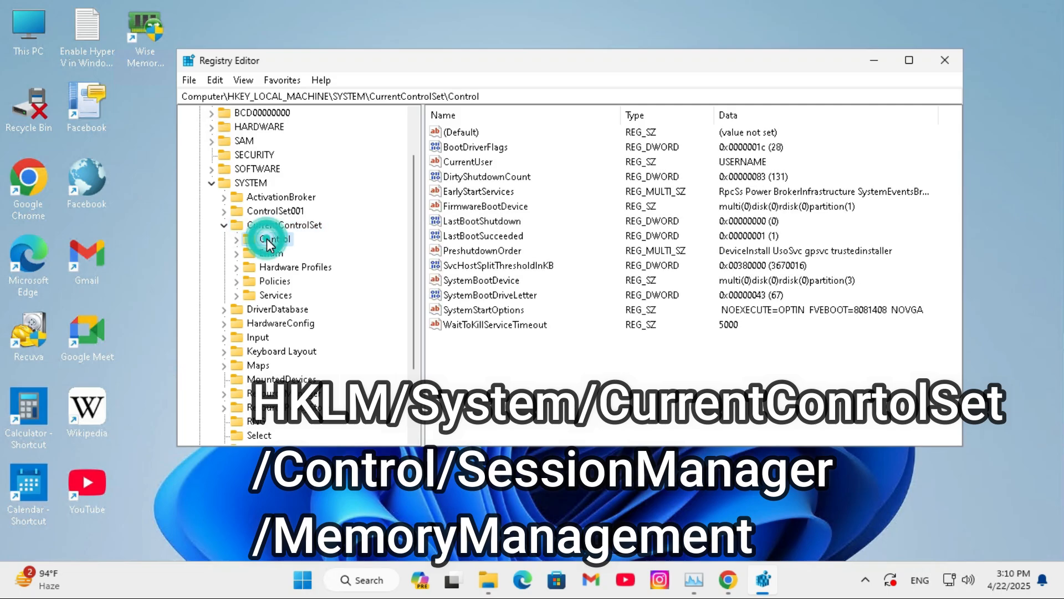
left_click(235, 241)
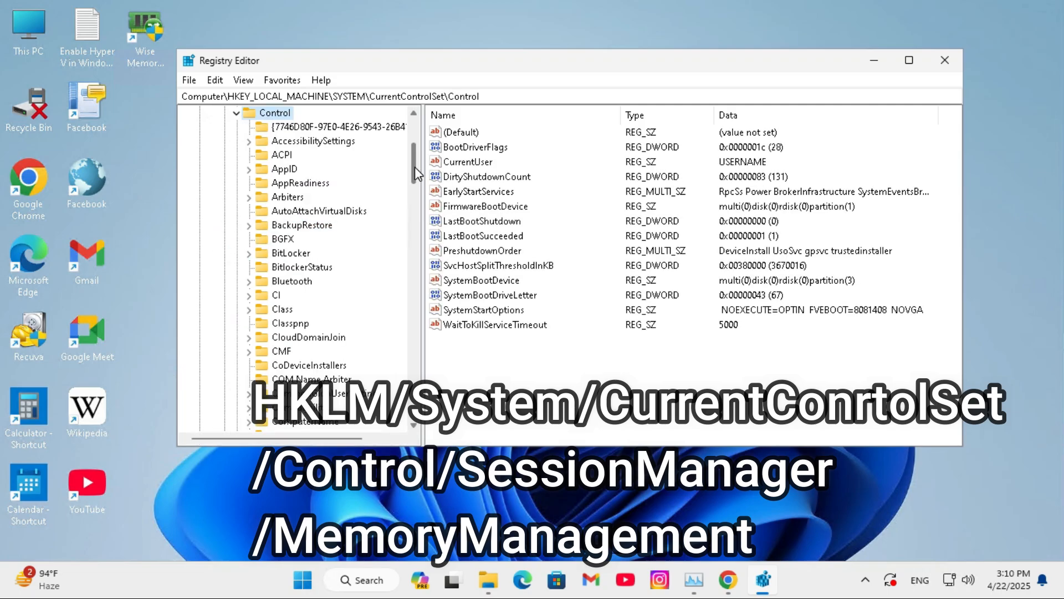
left_click_drag(415, 168, 415, 323)
left_click(330, 299)
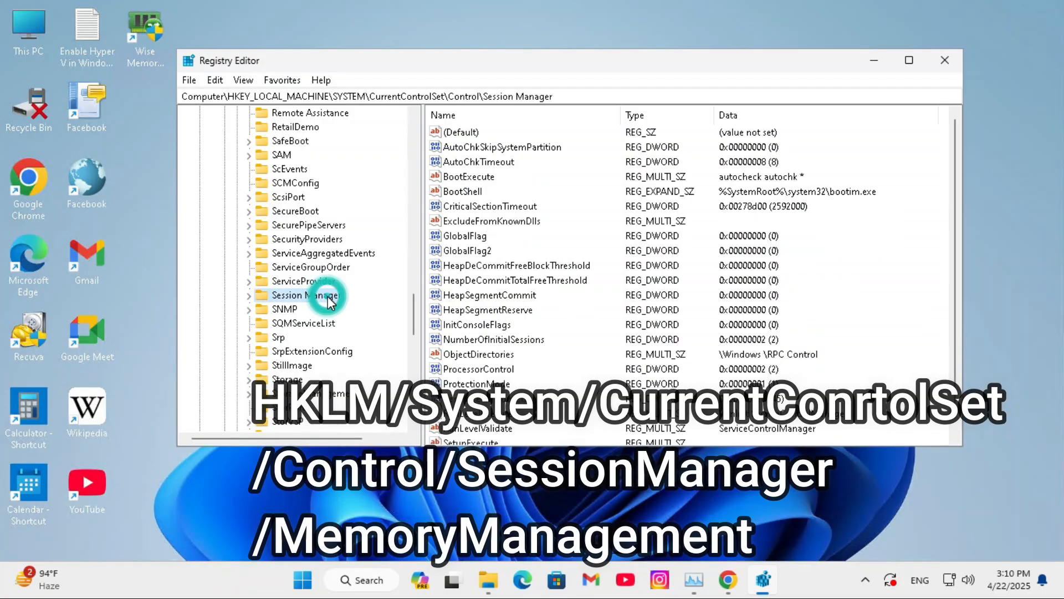
left_click(252, 298)
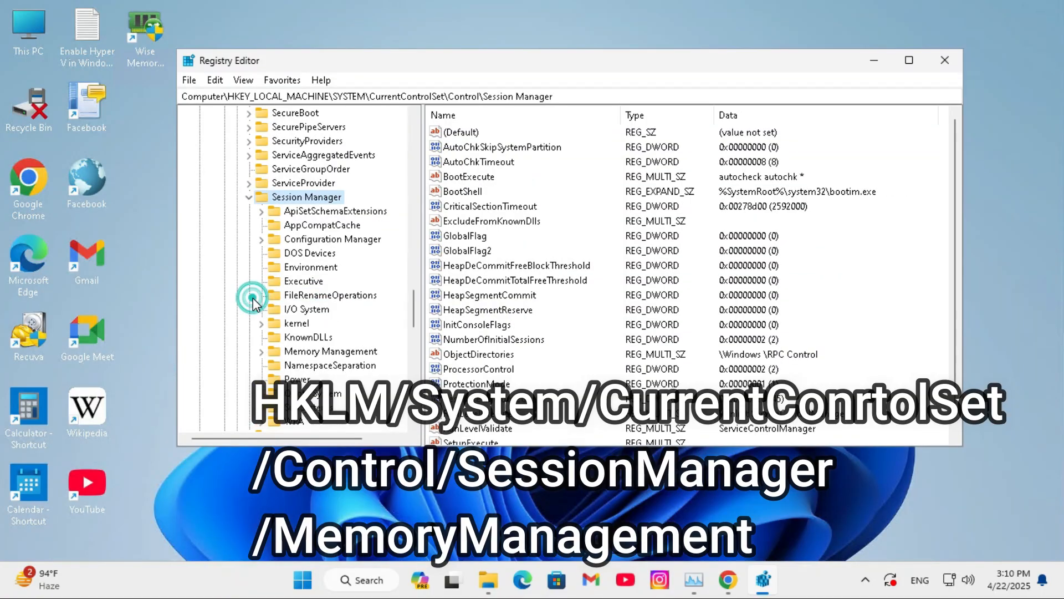
left_click(330, 352)
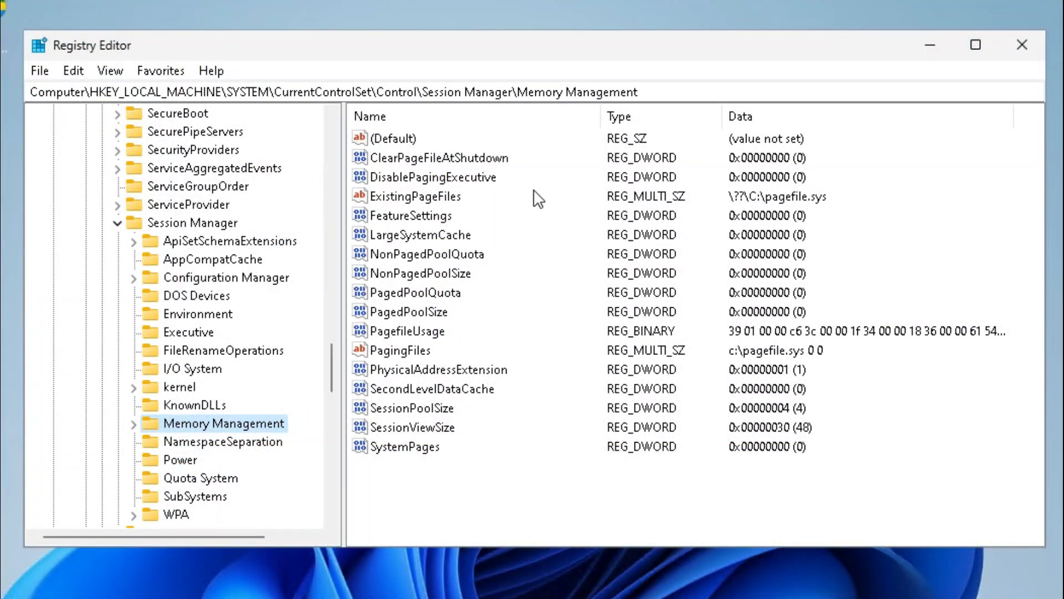
- Set the value data of ClearPageFileAtShutdown to 1 and close Registry Editor
left_click(494, 157)
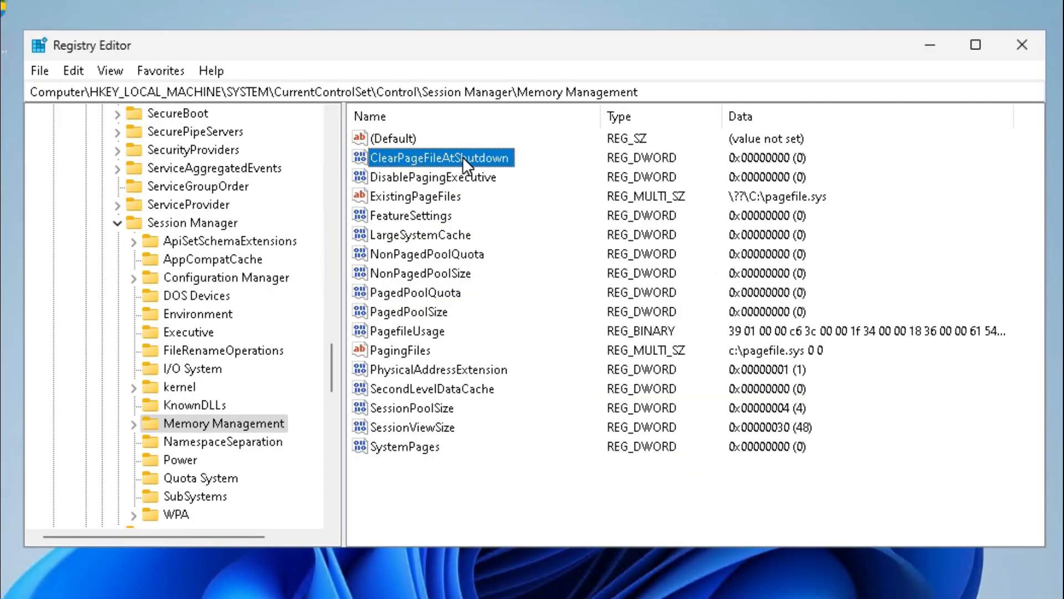
right_click(462, 157)
left_click(487, 172)
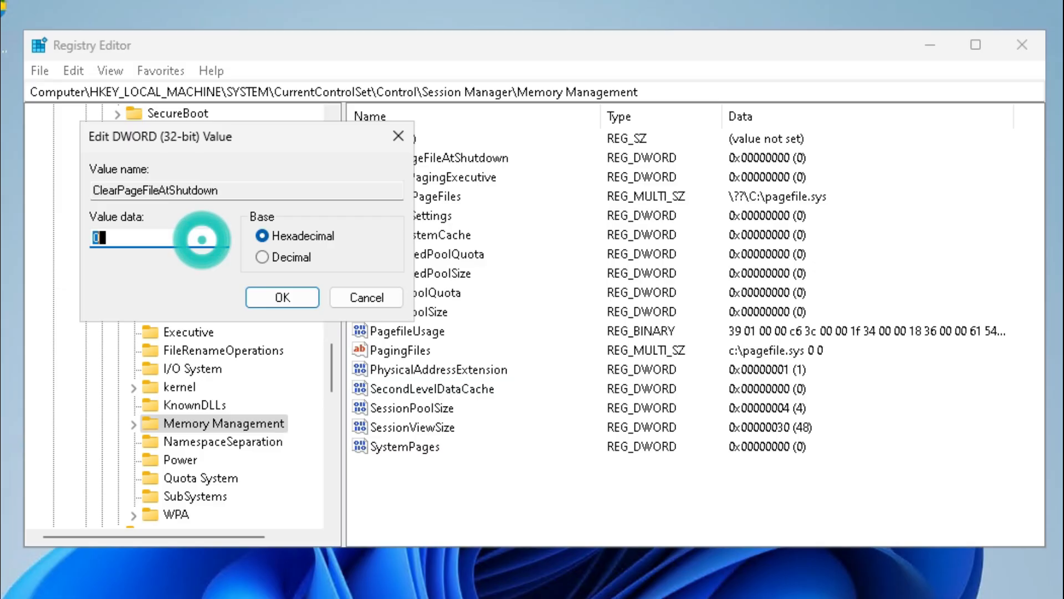
left_click(164, 232)
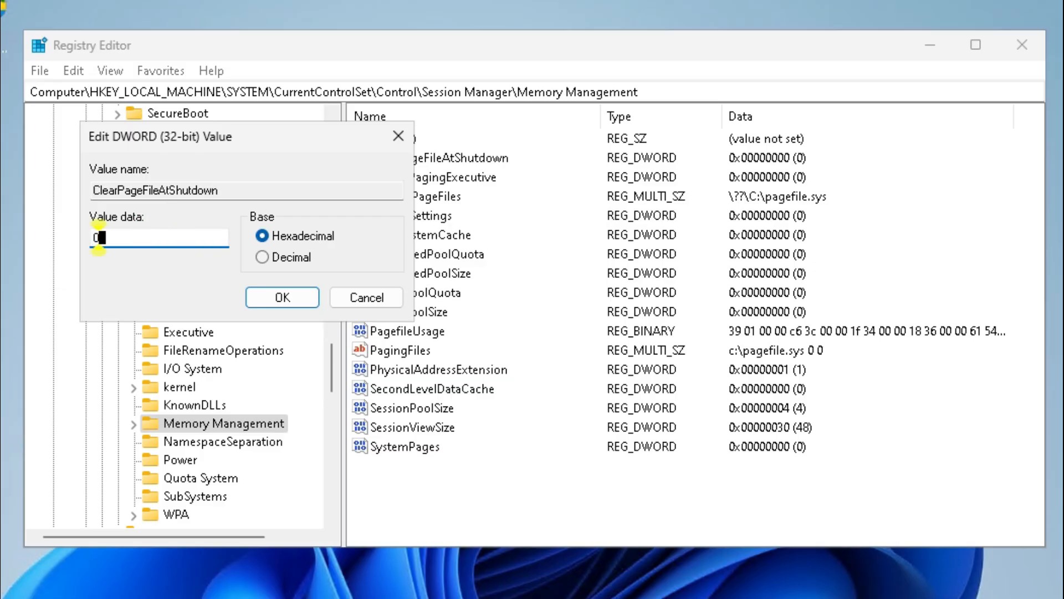
key("BackSpace")
type("1")
left_click(283, 298)
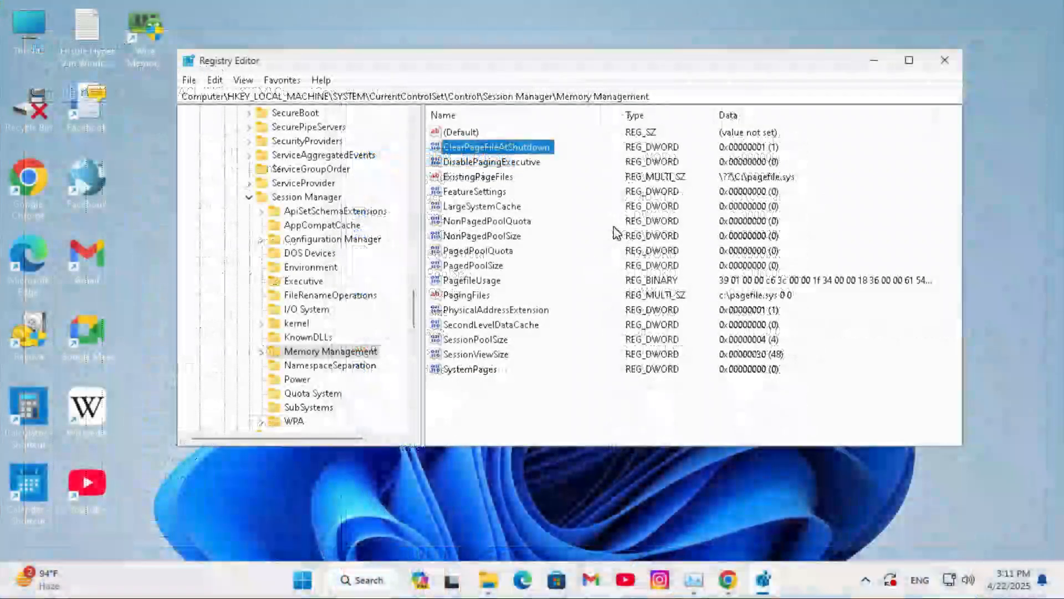
left_click(946, 61)
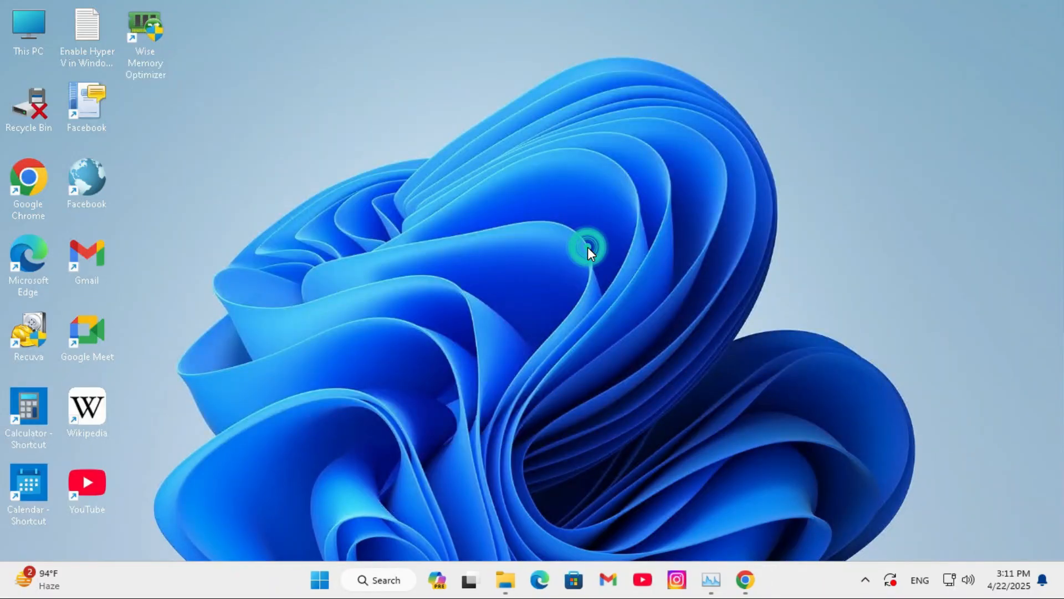
left_click(319, 581)
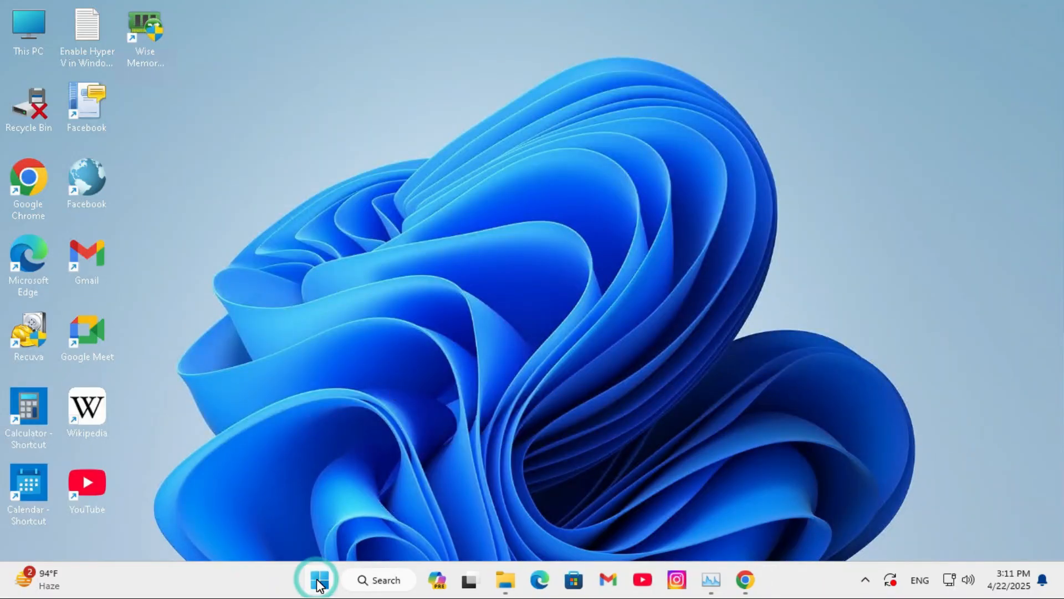
left_click(726, 524)
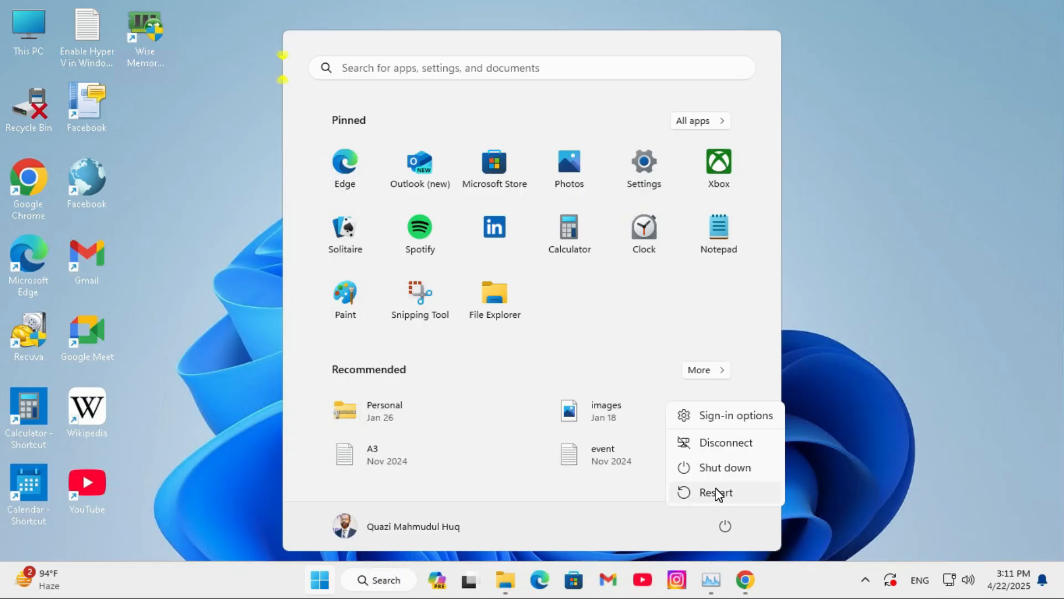
left_click(885, 351)
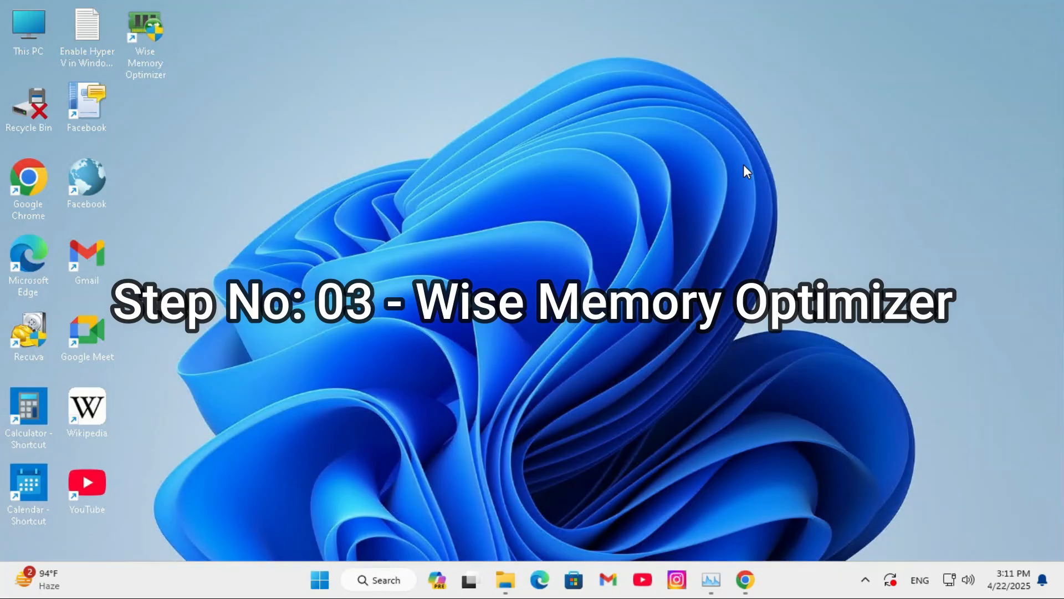
- Launch Wise Memory Optimizer from the desktop, allowing it to make changes, and open Task Manager alongside it
left_click(747, 579)
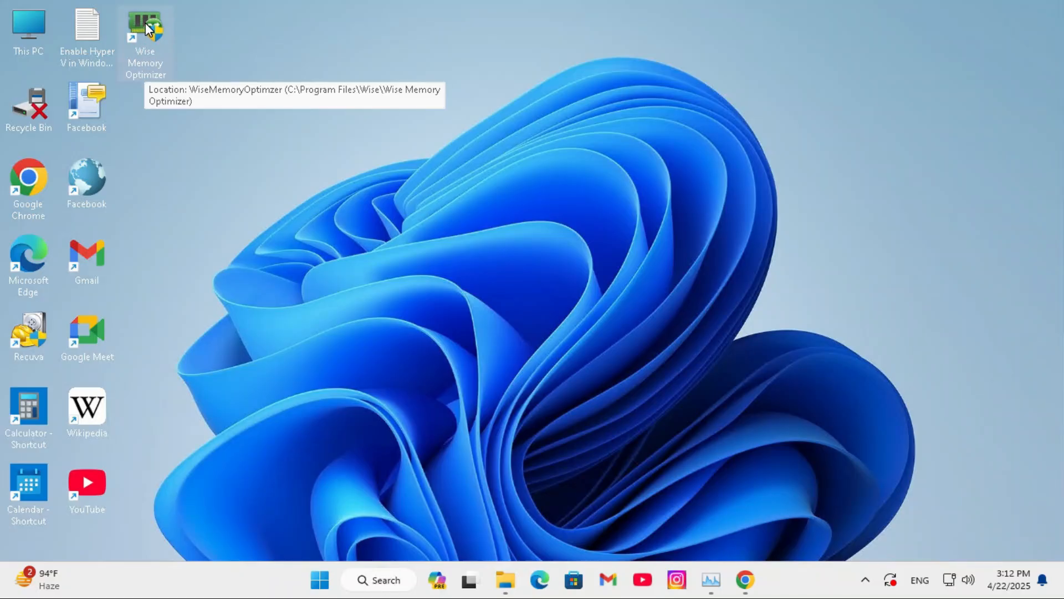
double_click(159, 49)
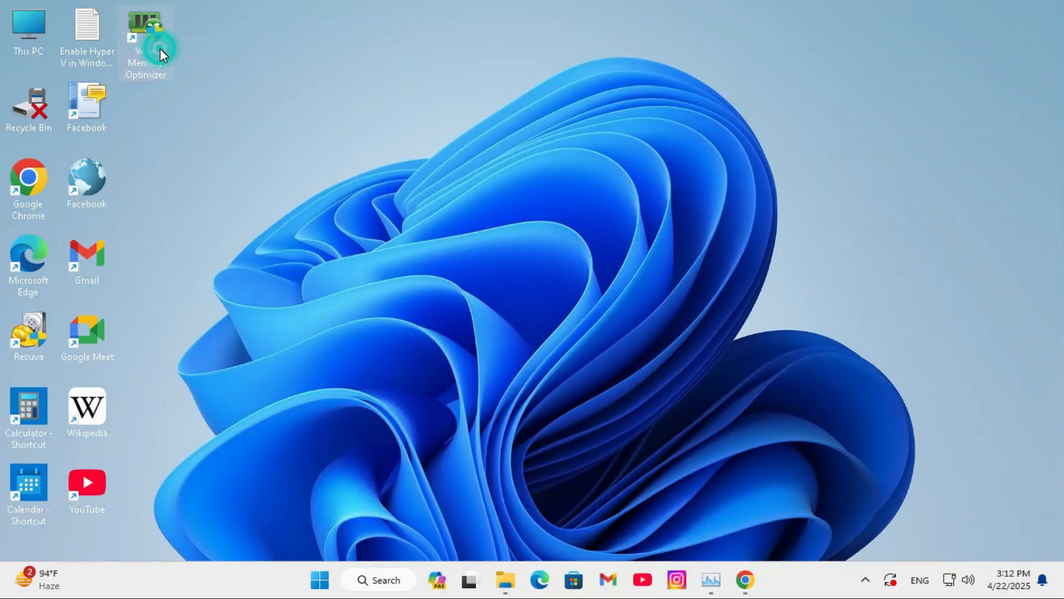
left_click(450, 422)
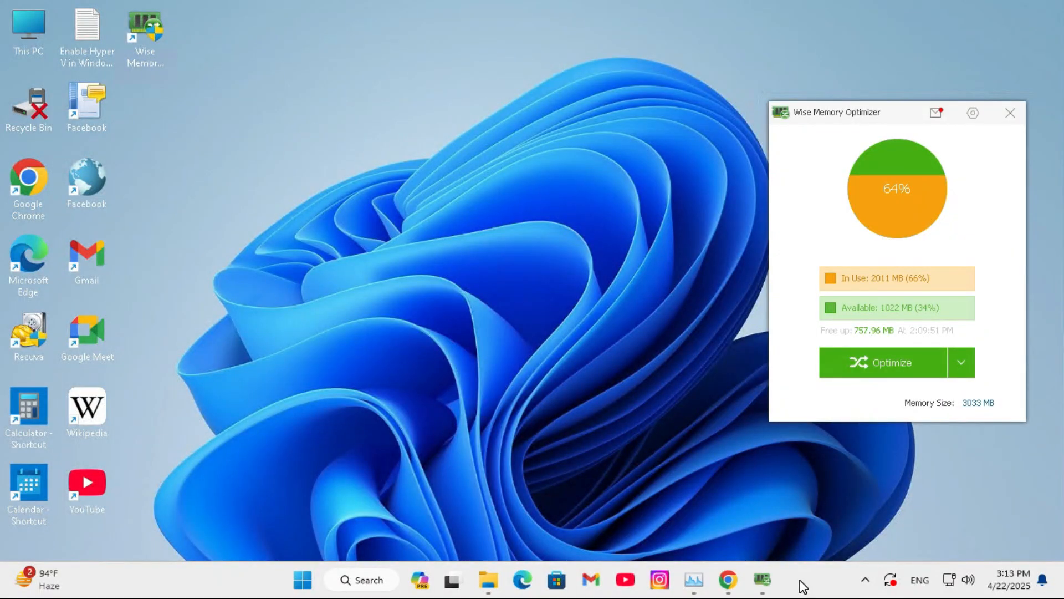
right_click(802, 586)
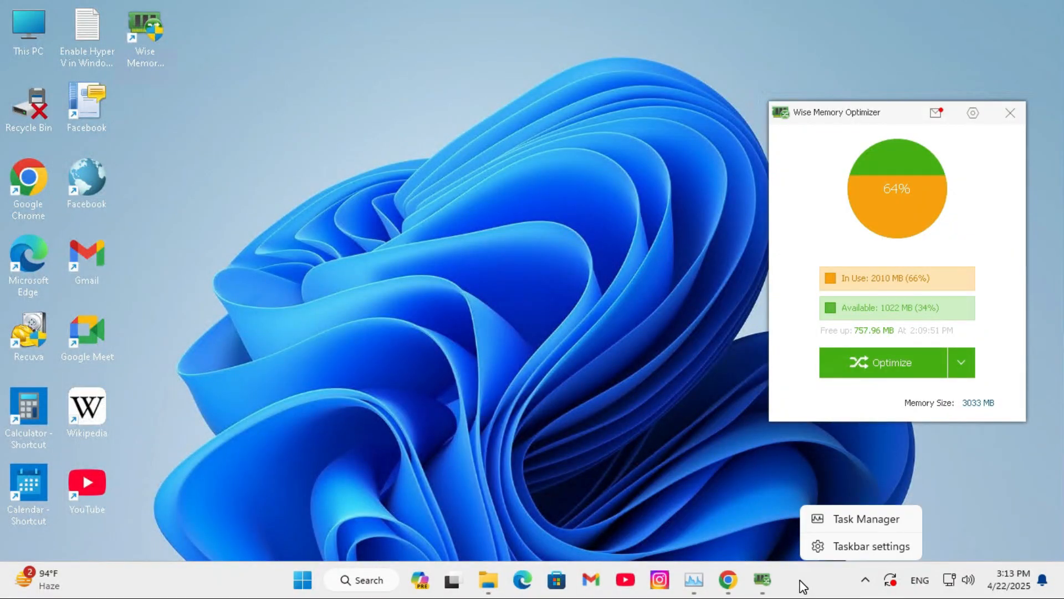
left_click(874, 521)
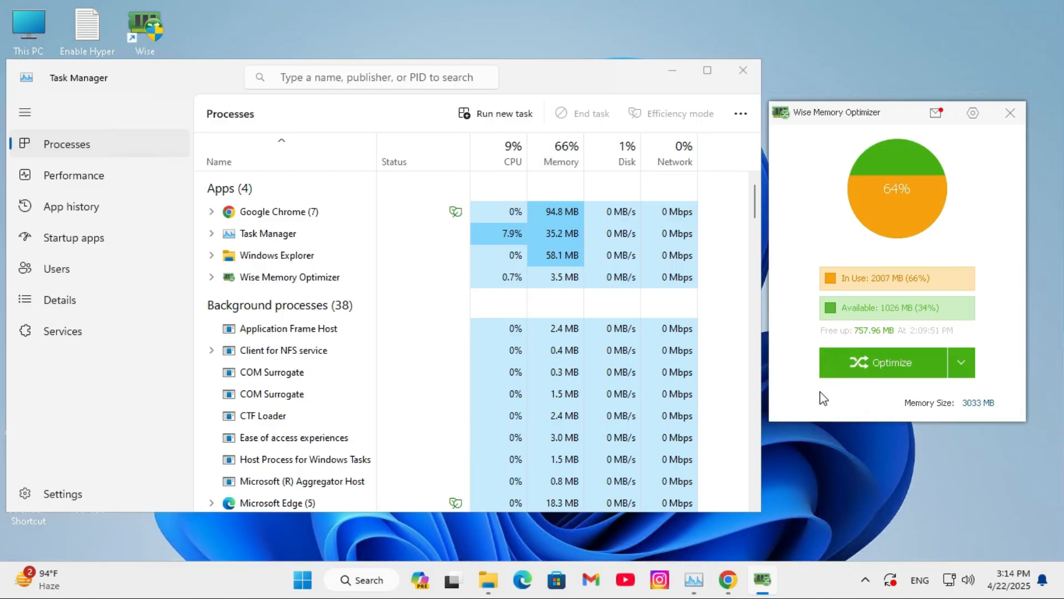
- Run the memory optimization in Wise Memory Optimizer and close it along with Task Manager
left_click(890, 362)
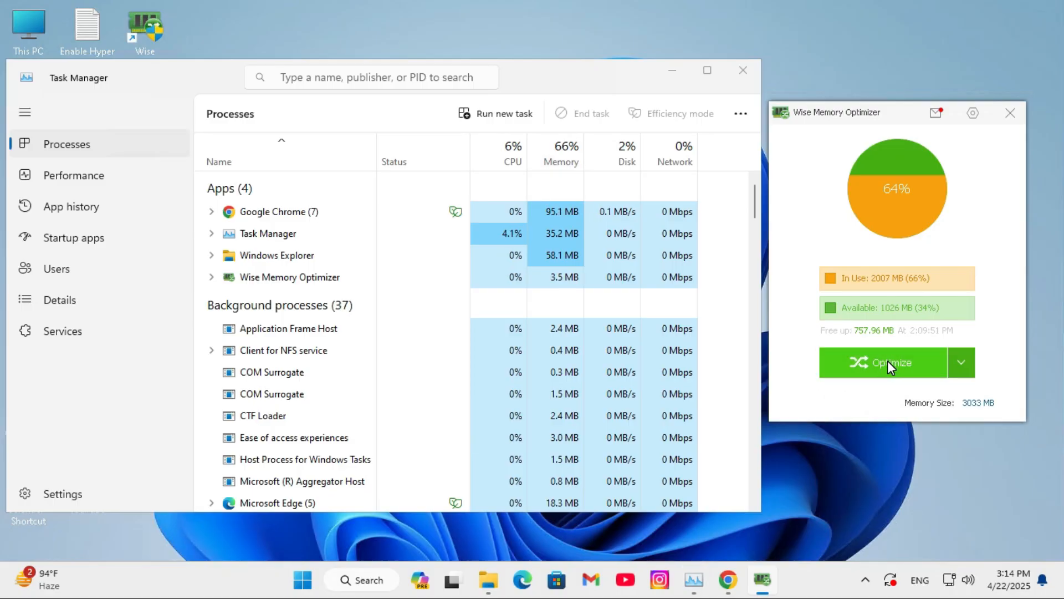
left_click(887, 362)
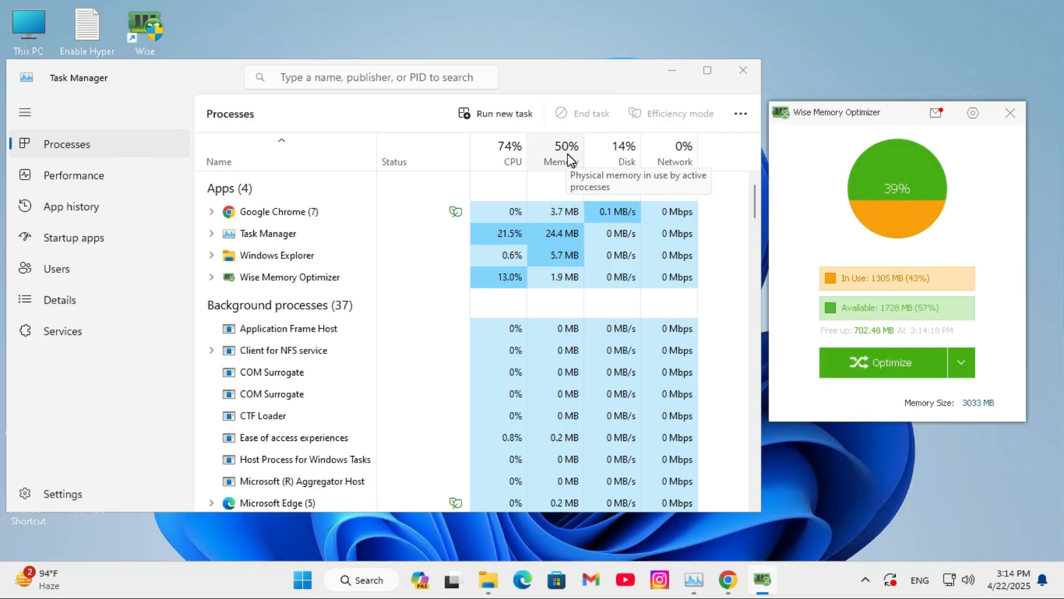
left_click(737, 73)
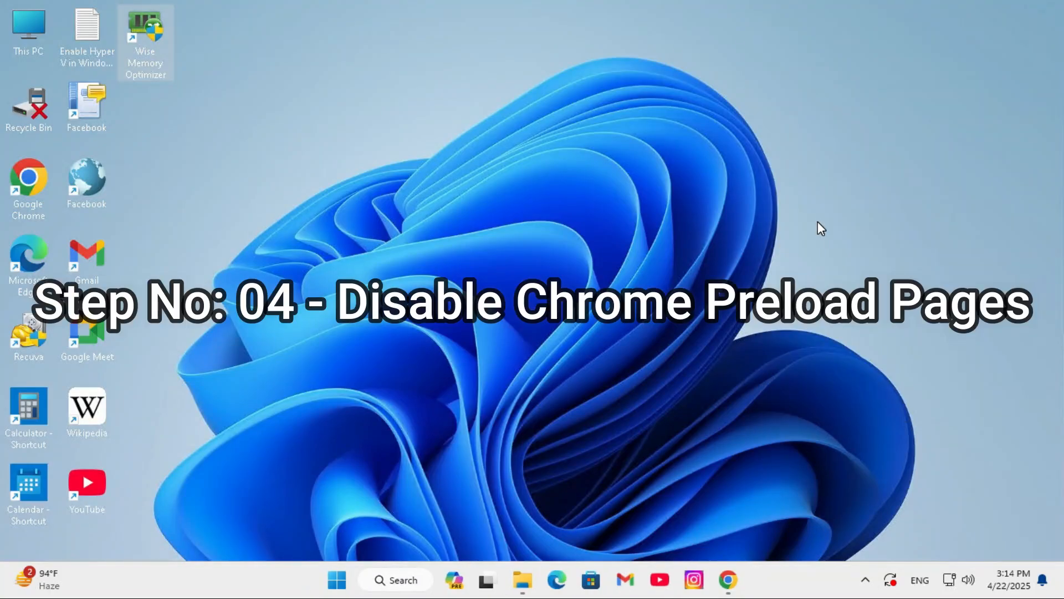
- Switch to Google Chrome, turn off Preload pages in its Performance settings, and close the browser
left_click(728, 579)
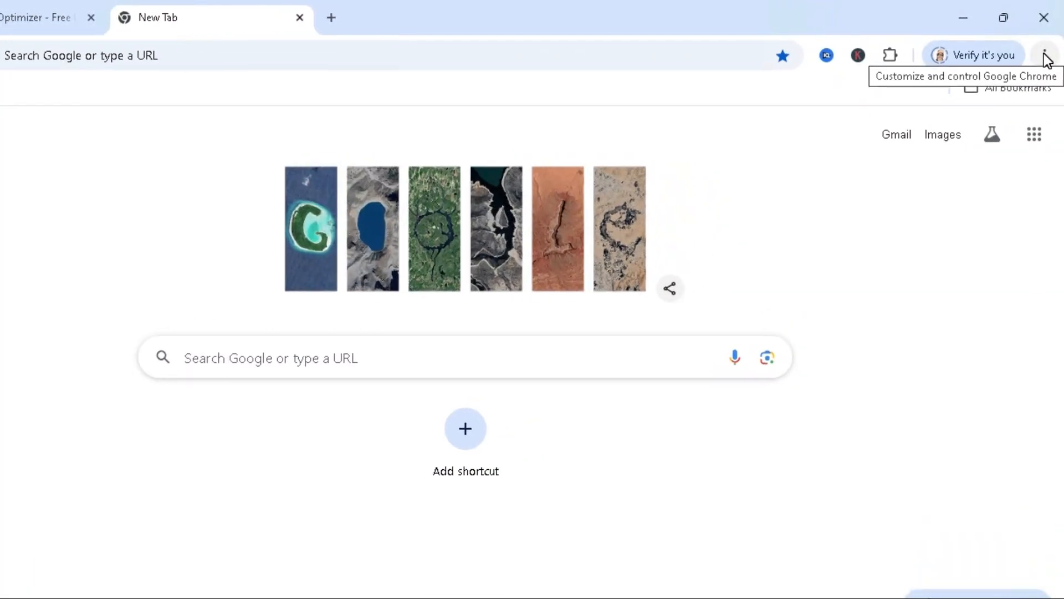
left_click(1047, 50)
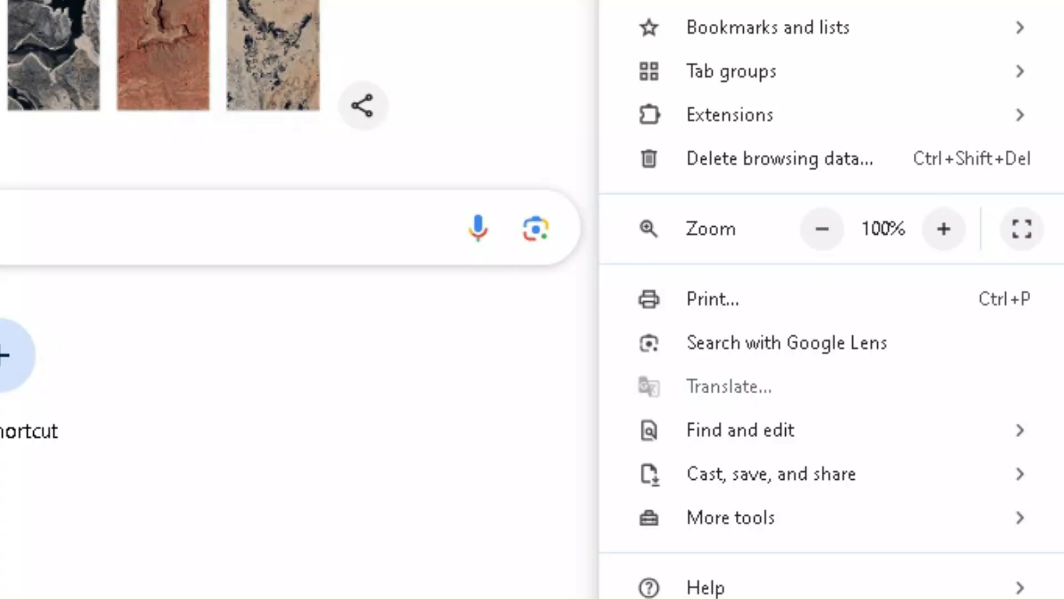
left_click(717, 527)
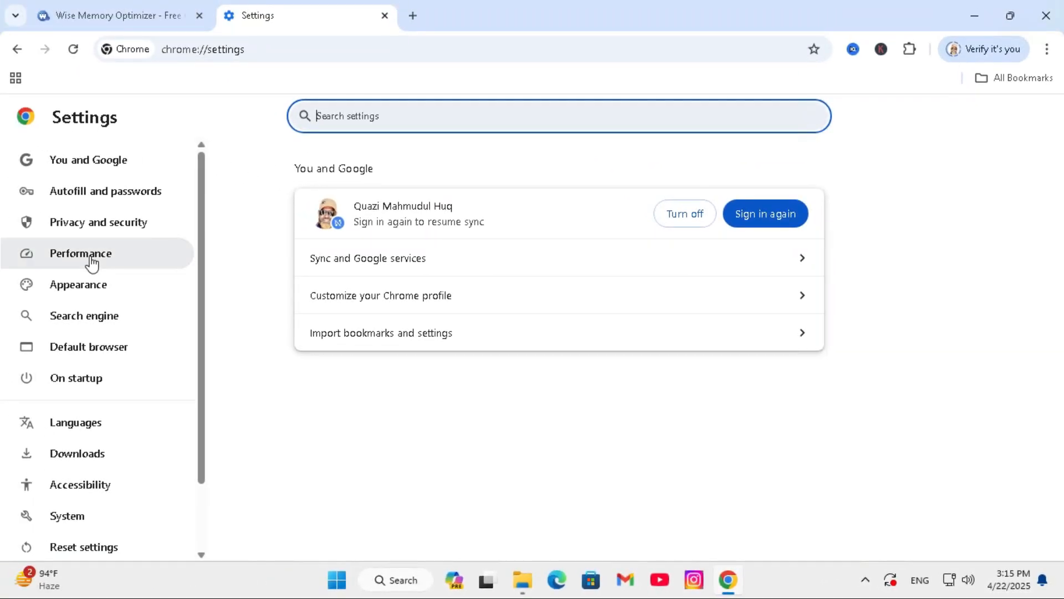
left_click(90, 261)
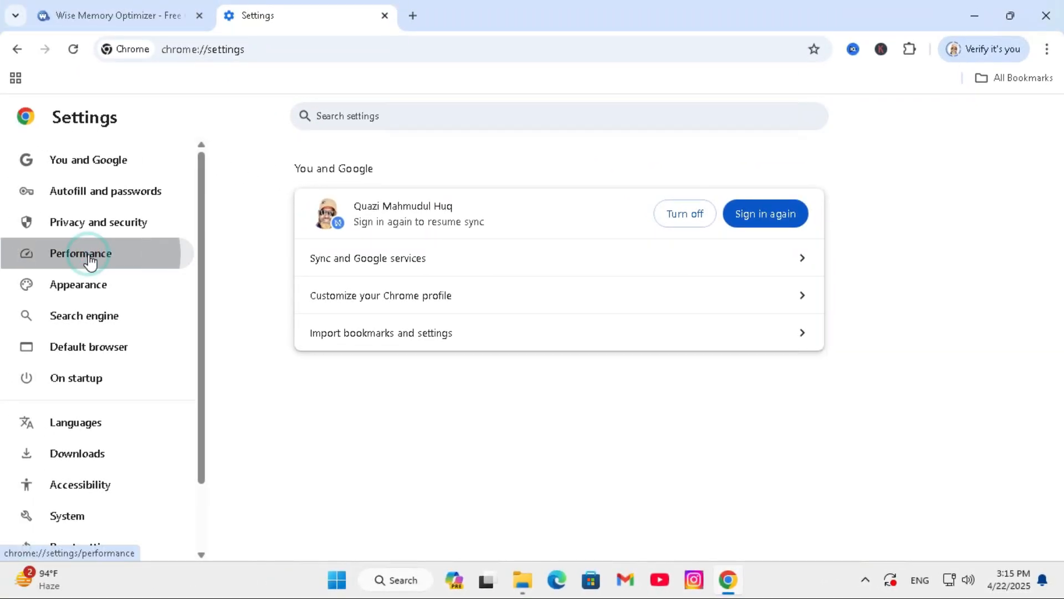
left_click_drag(1058, 266, 1056, 381)
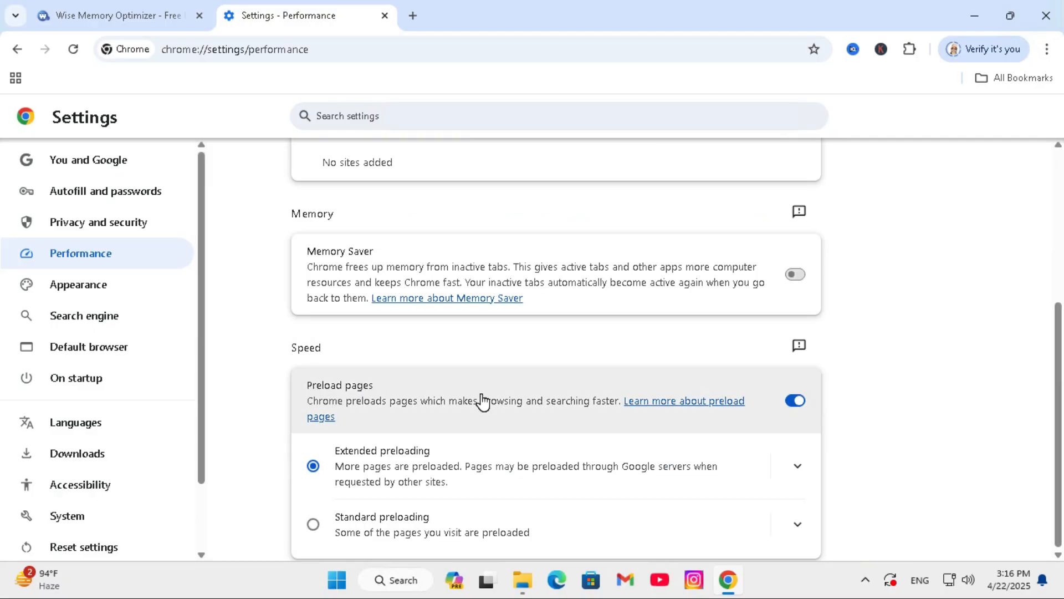
left_click(794, 405)
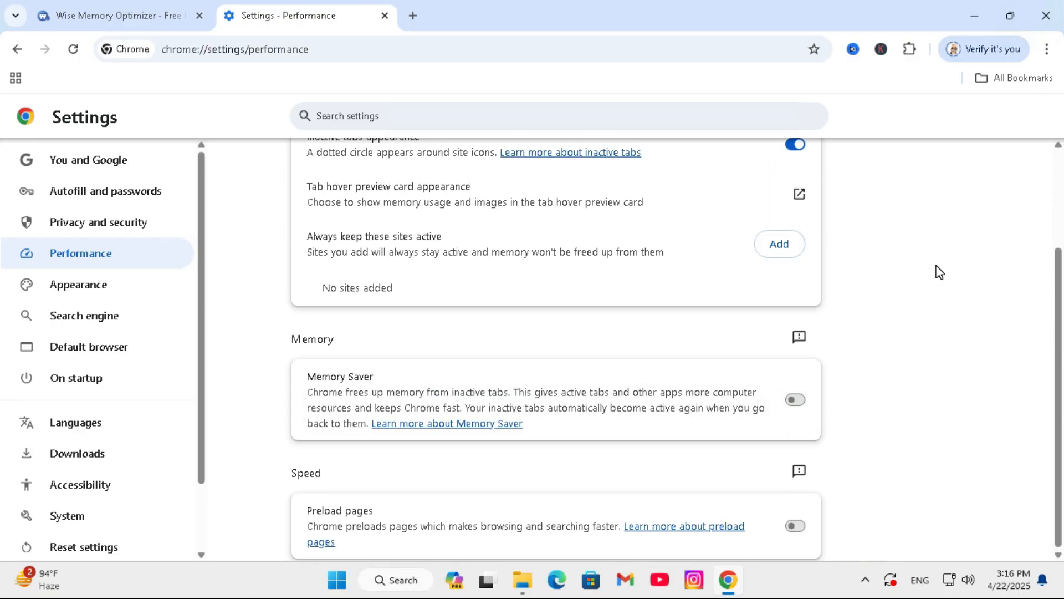
left_click(1046, 16)
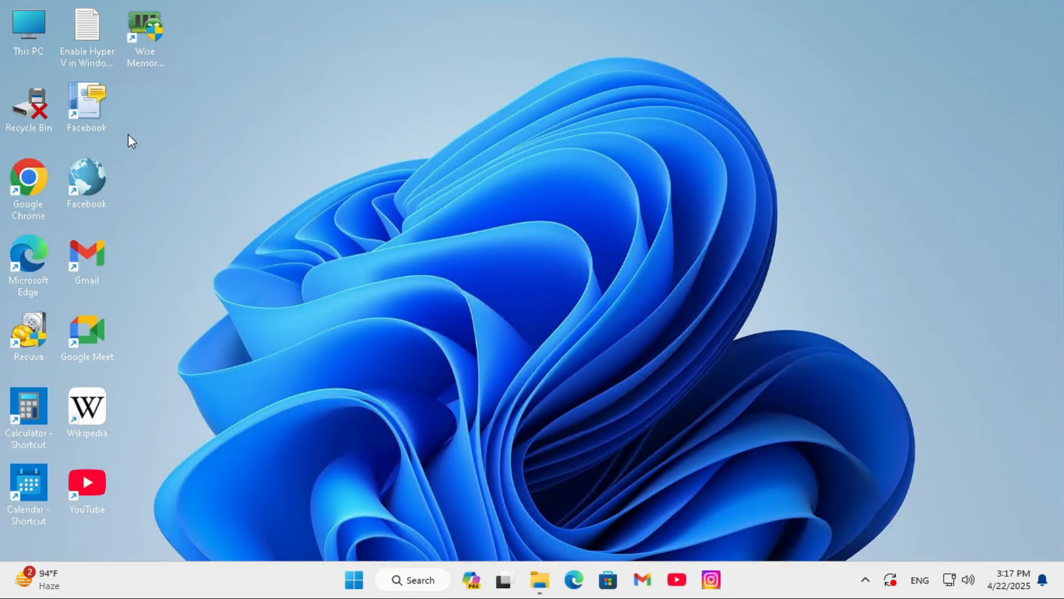
- Switch to Google Chrome, turn off background apps after closing and graphics acceleration in its System settings, and close the browser
double_click(30, 178)
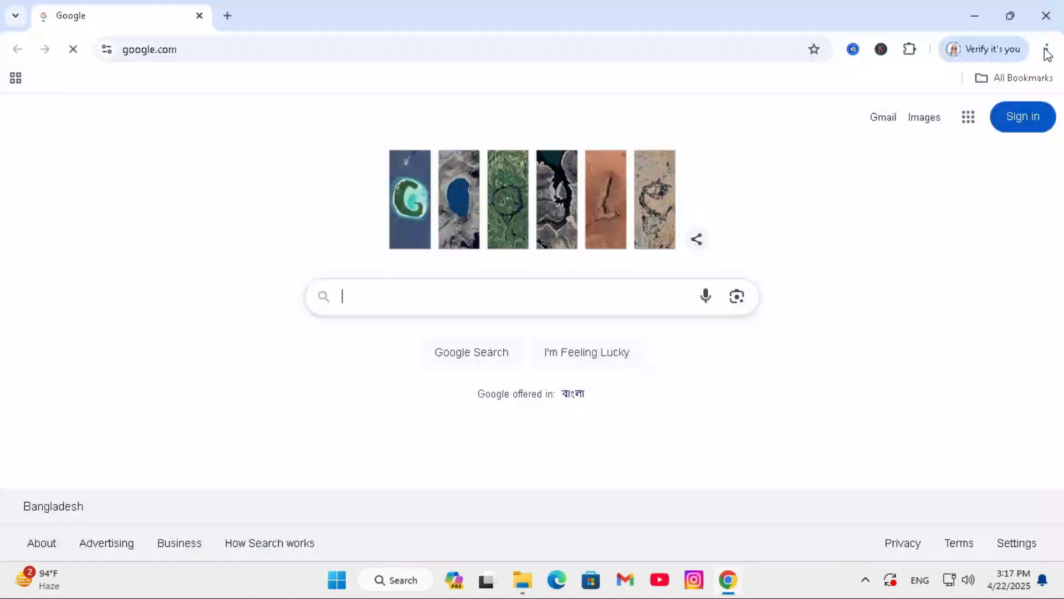
left_click(1046, 48)
scroll(898, 498, "down", 2)
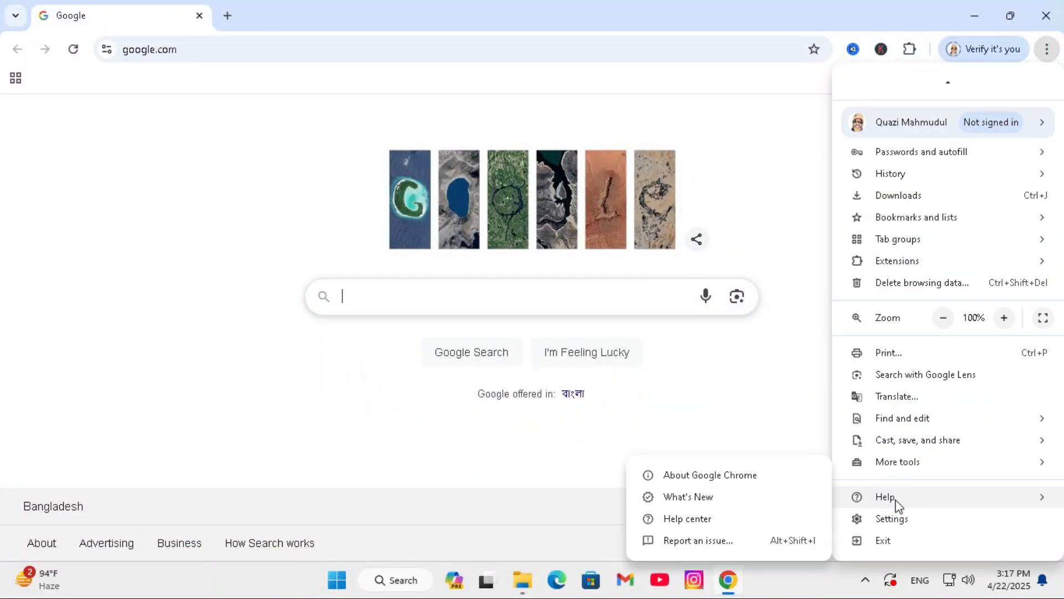
left_click(908, 517)
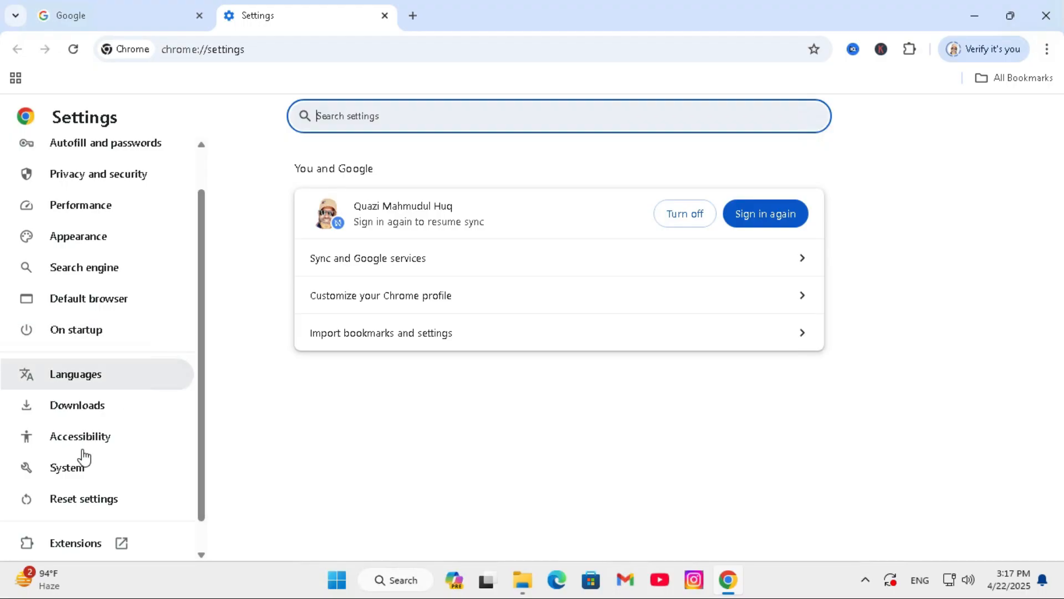
left_click(77, 469)
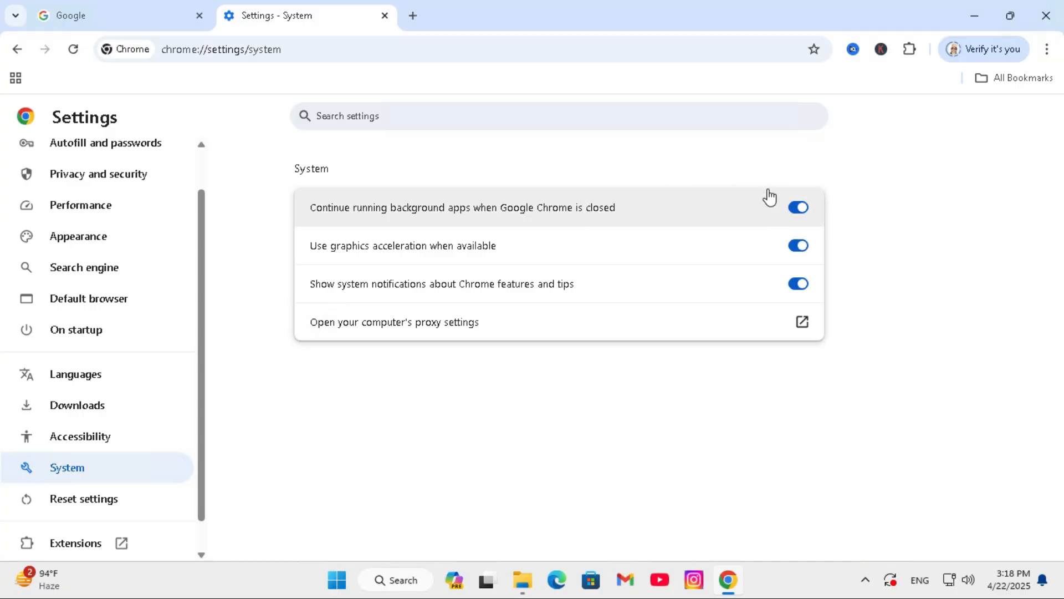
left_click(799, 215)
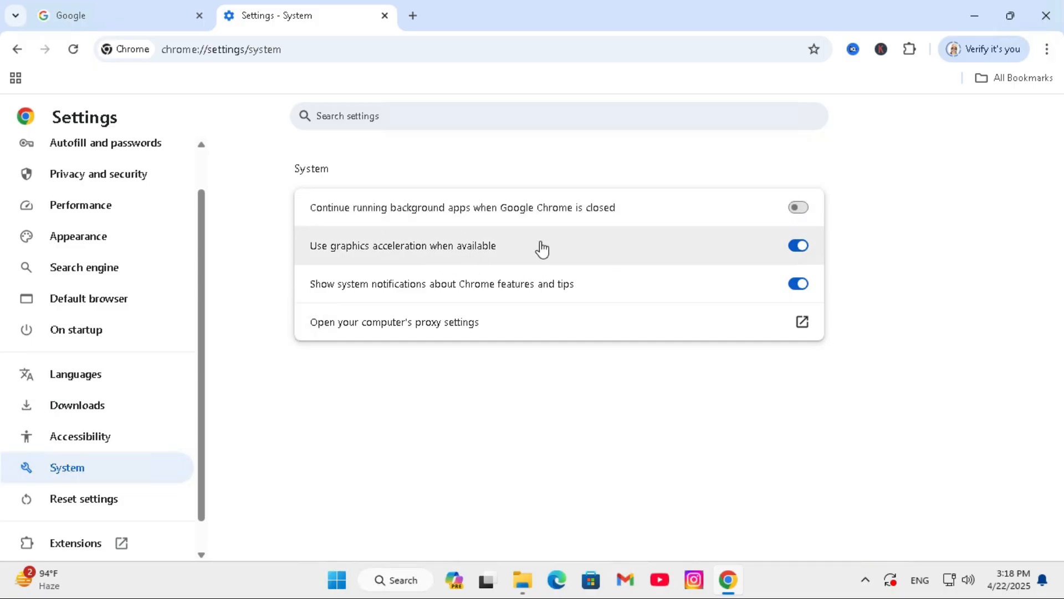
left_click(798, 248)
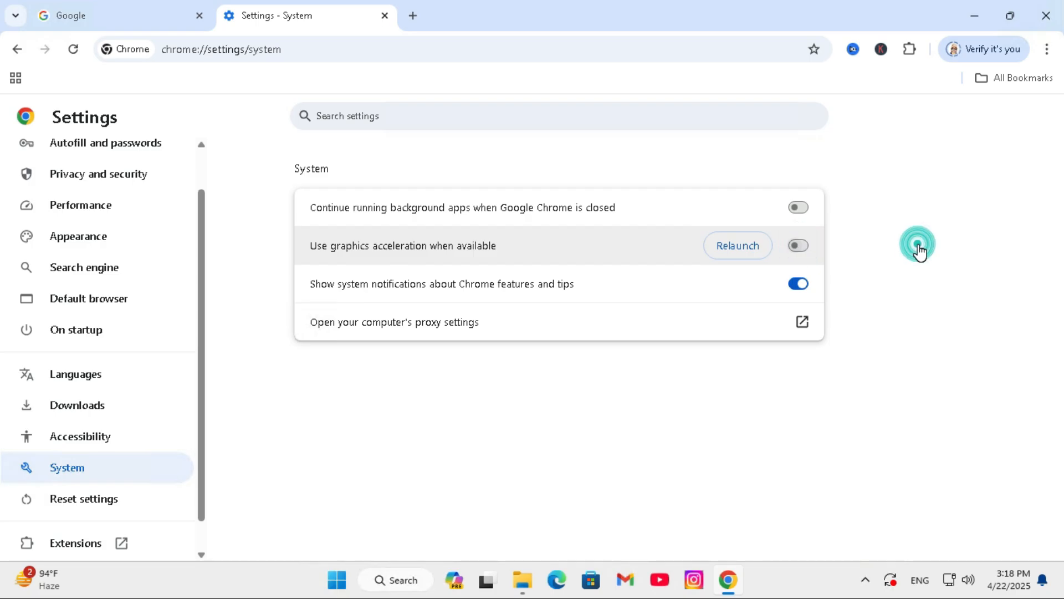
left_click(1046, 17)
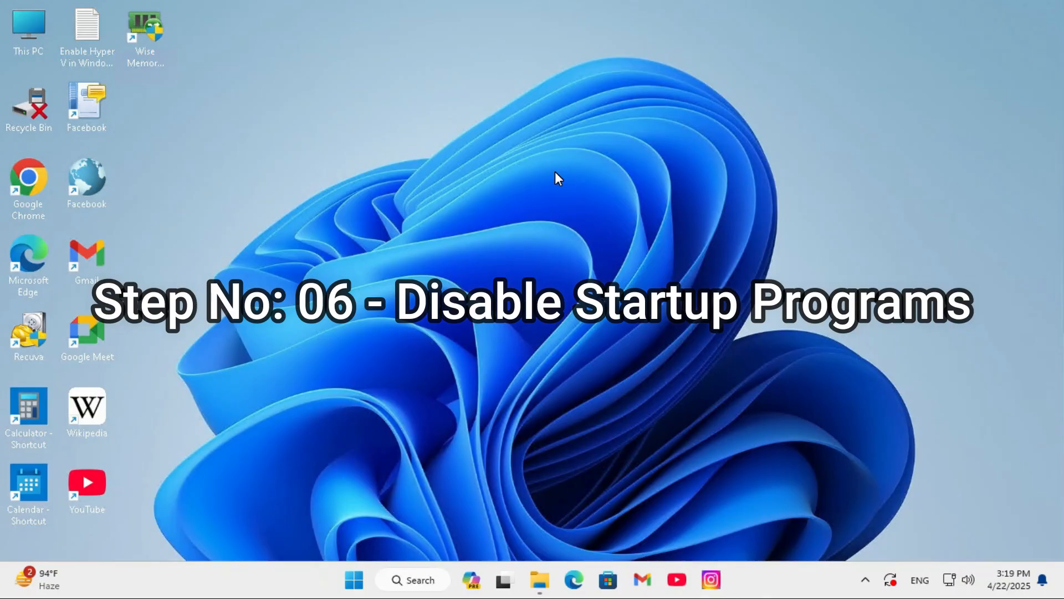
- In Windows Settings, turn off startup for CTF Loader, Cortana, Edge, OneDrive, Terminal, Windows Security notification icon and Xbox App Services, and close Settings
right_click(358, 582)
left_click(313, 411)
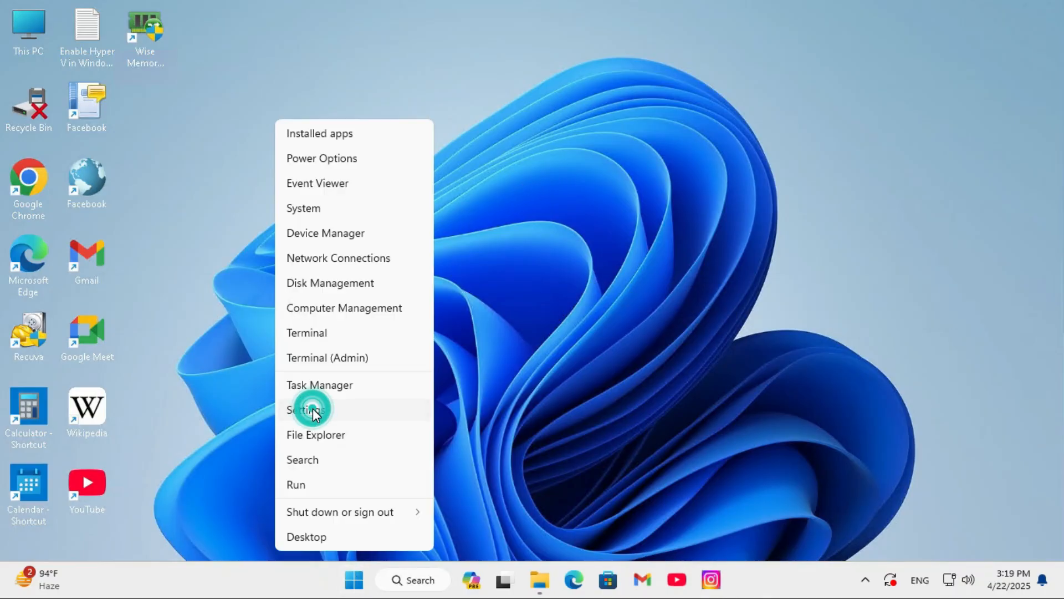
left_click(64, 326)
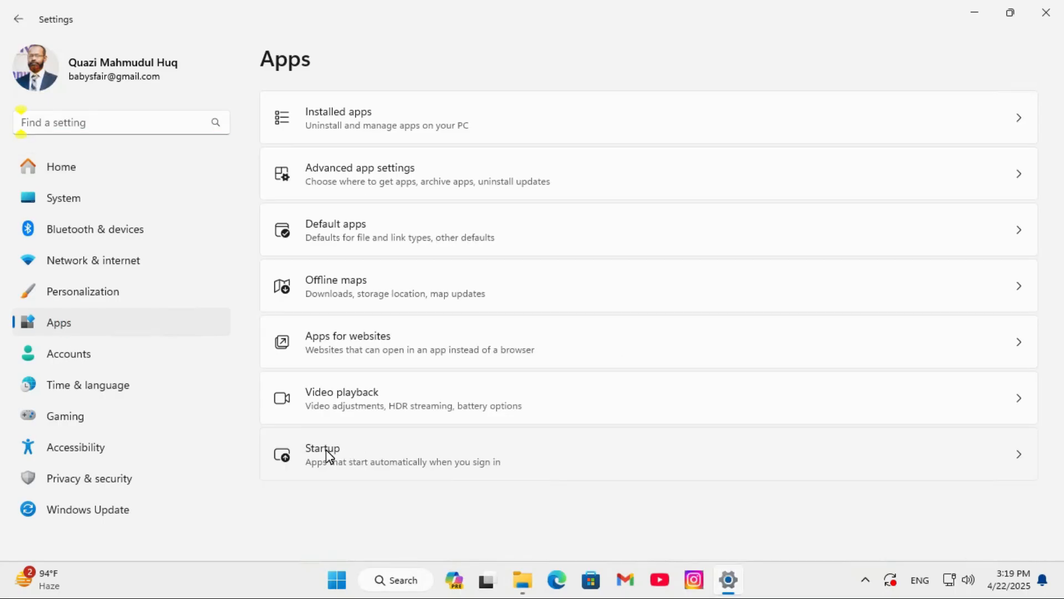
left_click(326, 450)
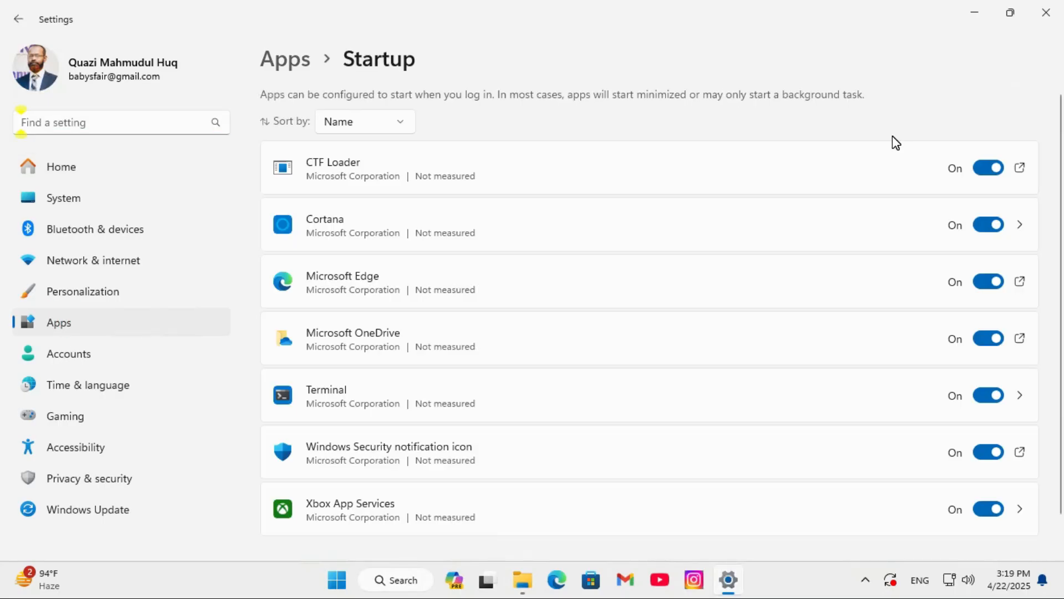
left_click(990, 169)
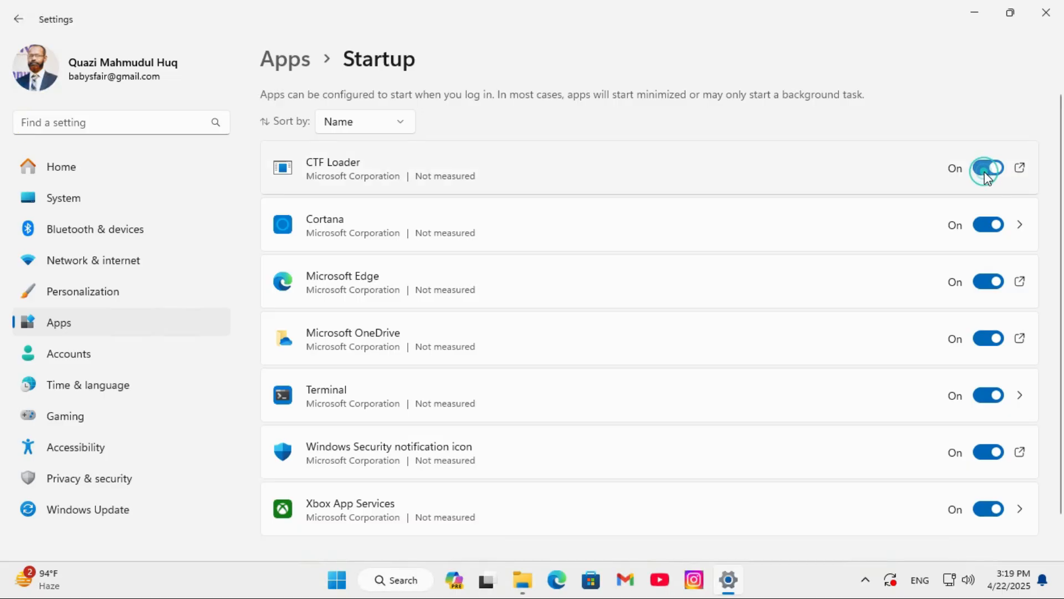
left_click(988, 226)
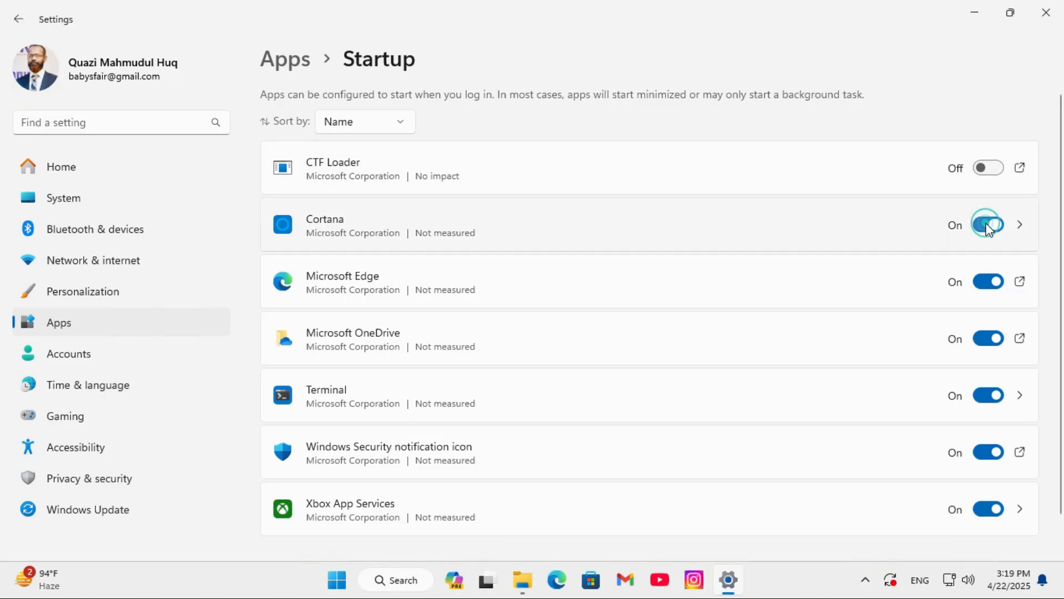
left_click(985, 281)
left_click(988, 339)
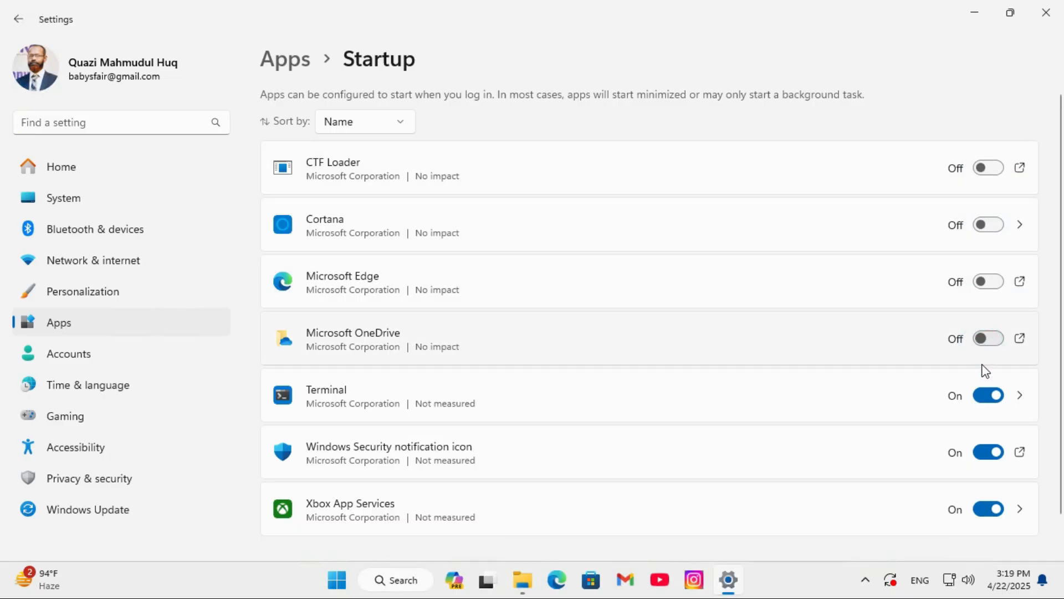
left_click(986, 395)
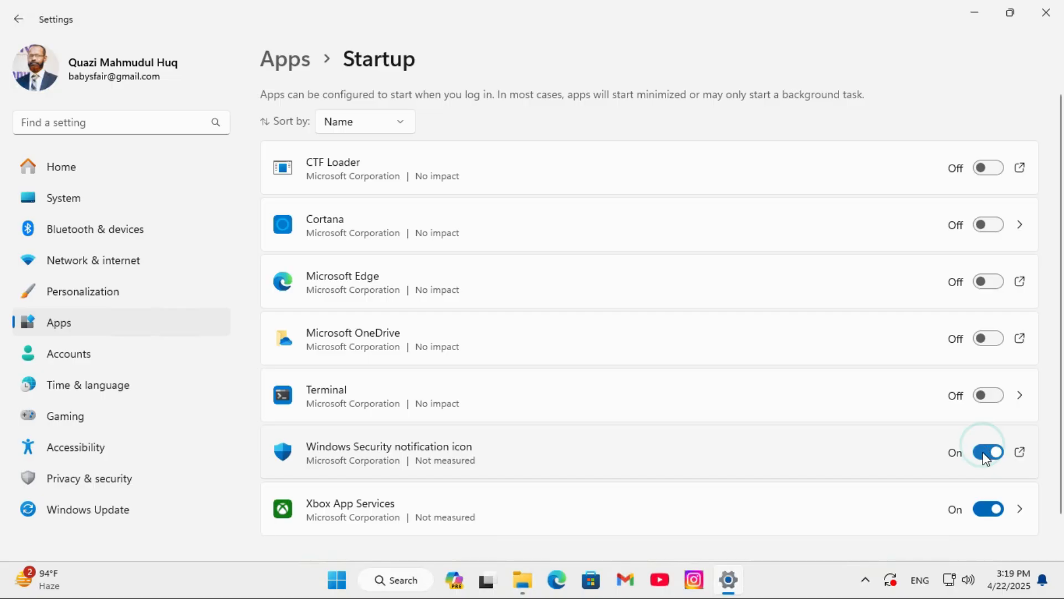
left_click(987, 509)
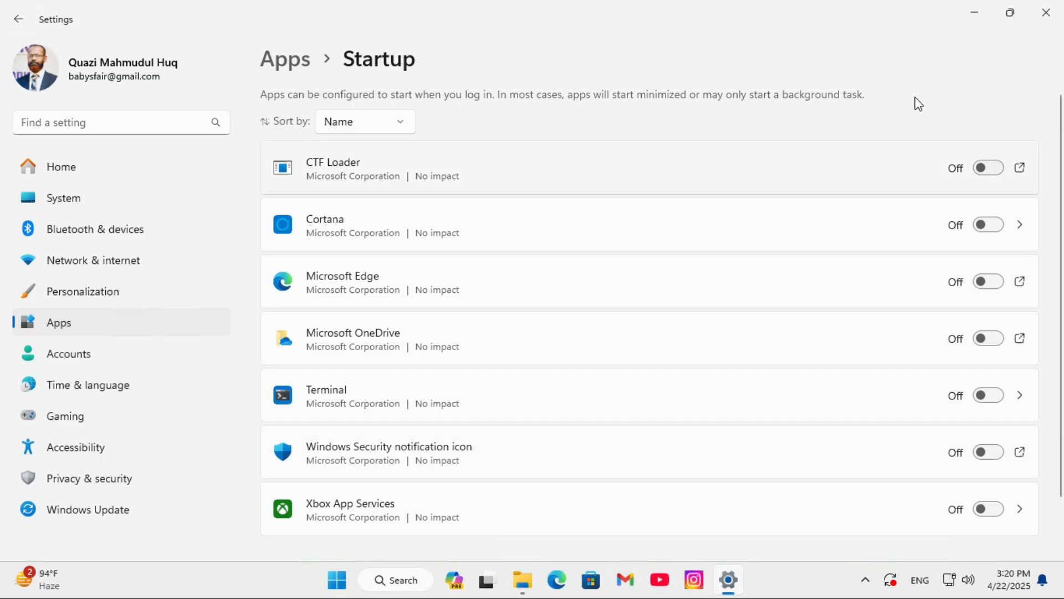
left_click(1046, 19)
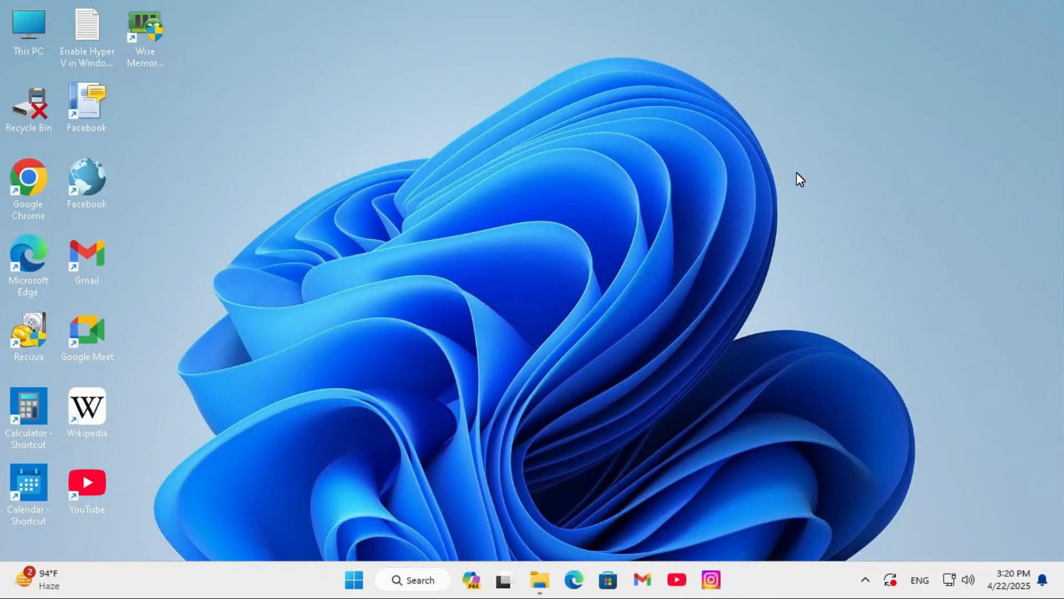
- Open the advanced system properties from the device information in Windows Settings
right_click(354, 581)
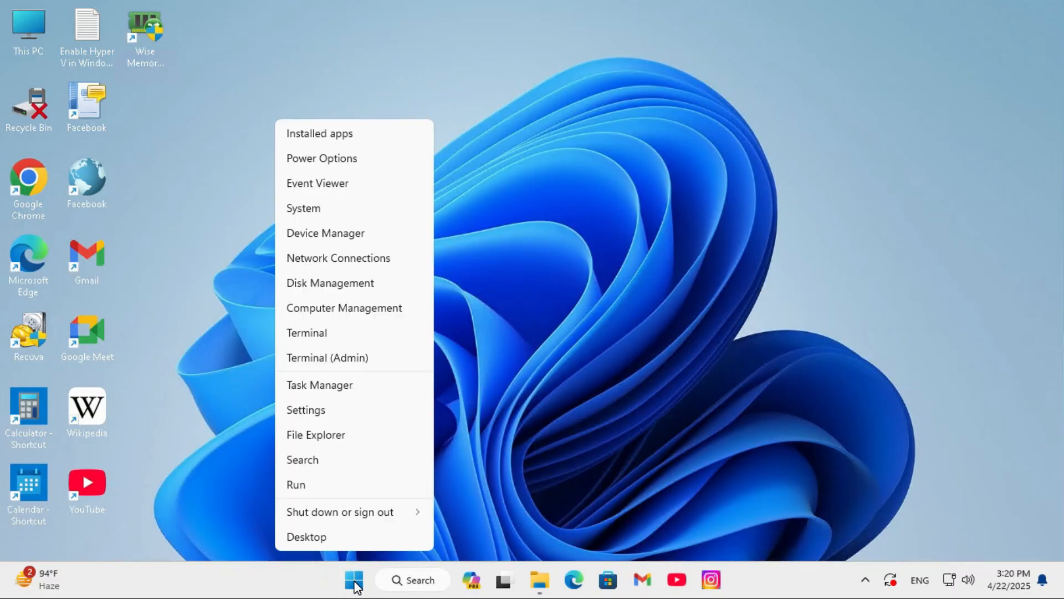
left_click(314, 411)
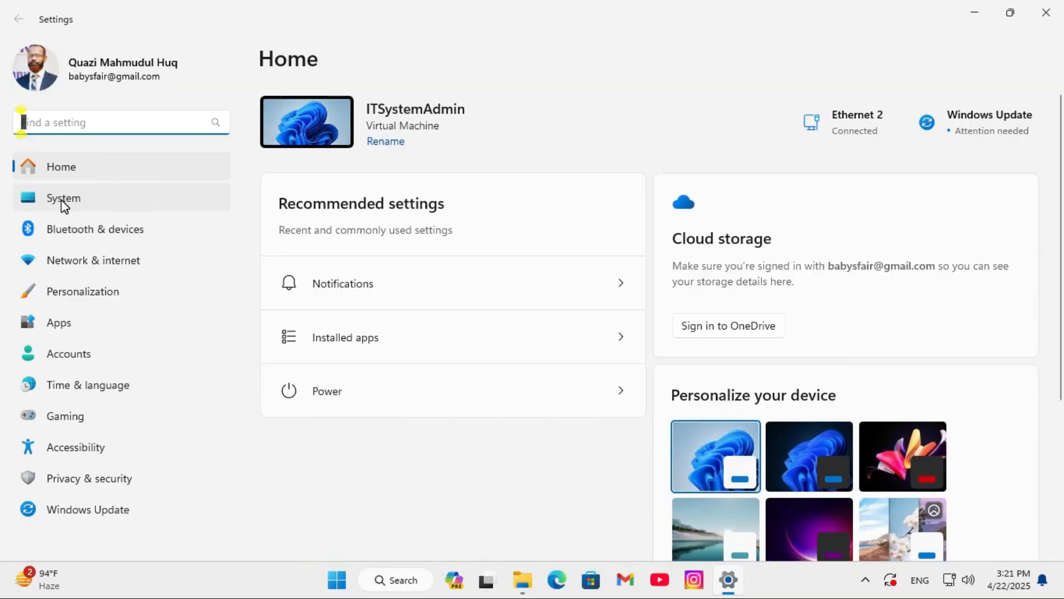
left_click(62, 199)
scroll(497, 467, "down", 10)
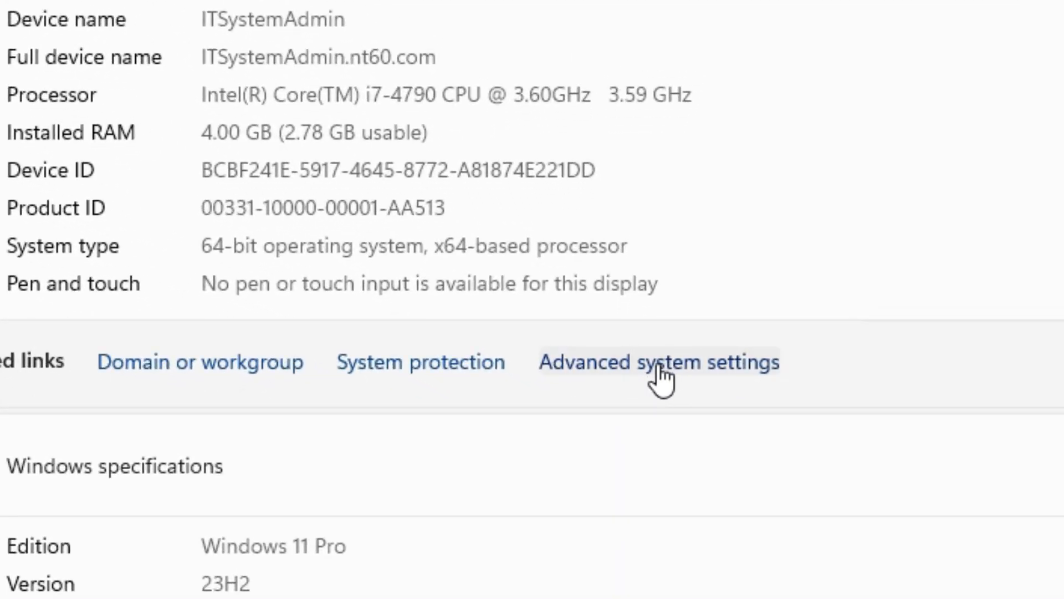
left_click(660, 367)
left_click(509, 124)
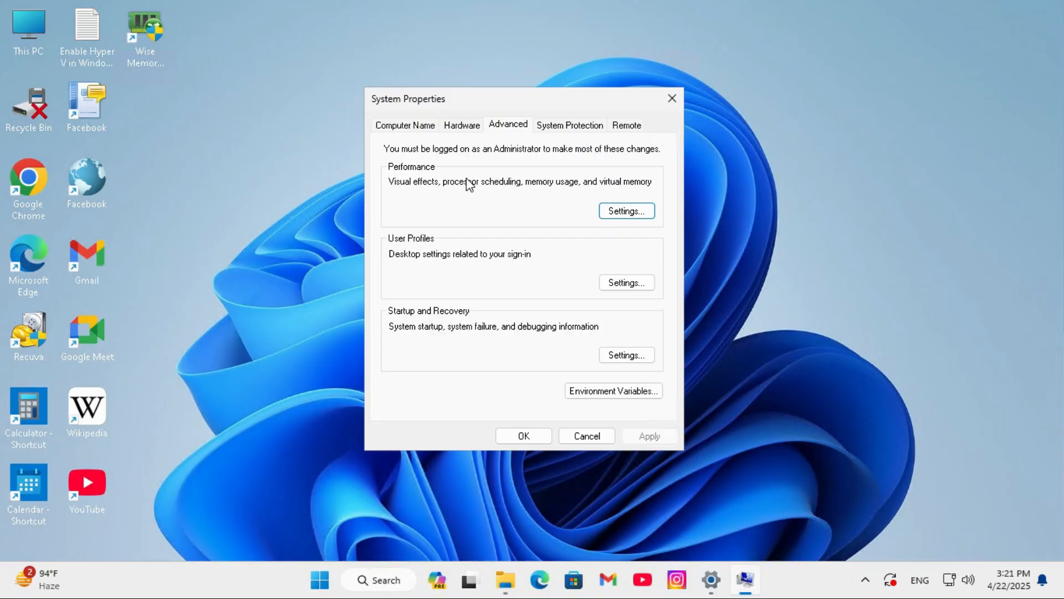
- Set the visual effects in Performance Options to Adjust for best performance and close System Properties
left_click(630, 210)
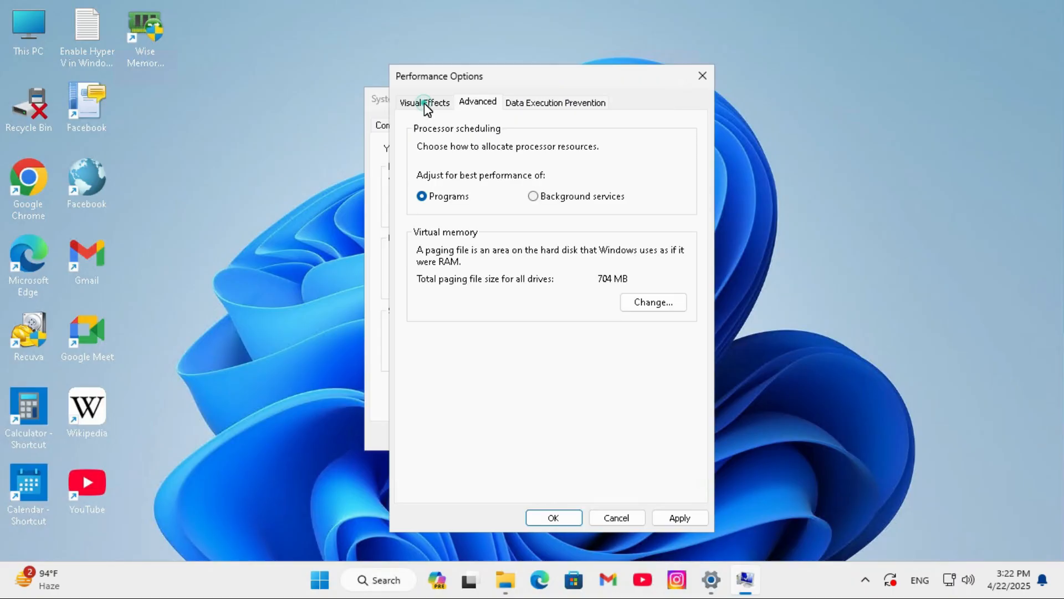
left_click(424, 103)
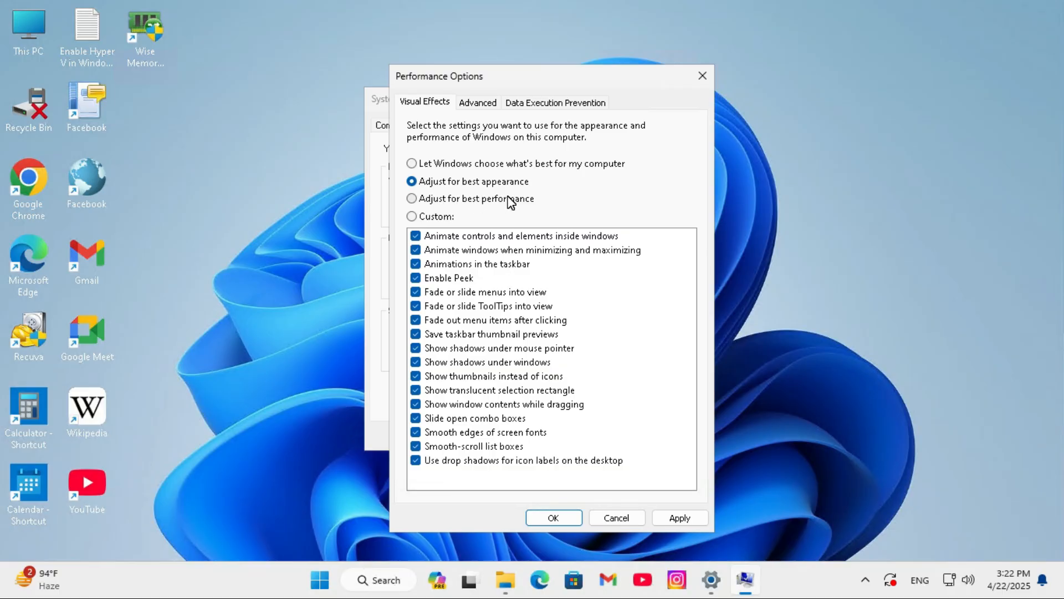
left_click(411, 199)
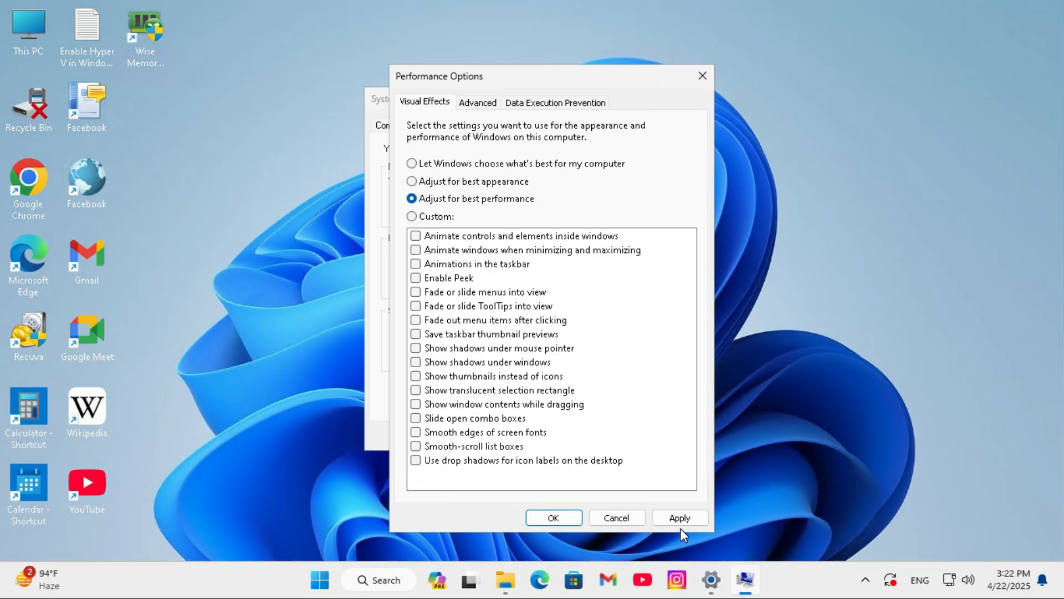
left_click(554, 517)
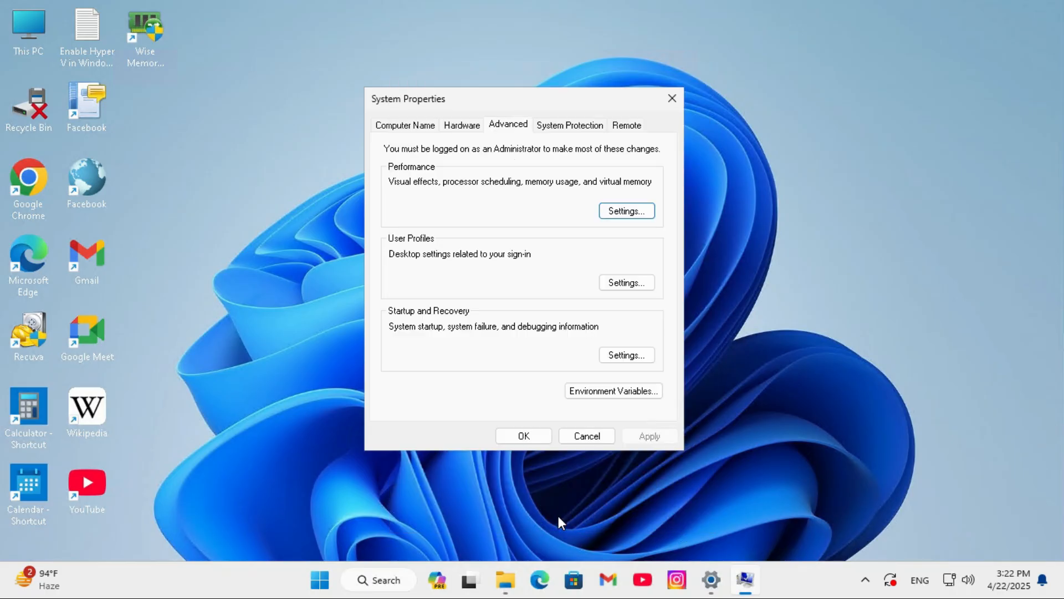
left_click(673, 97)
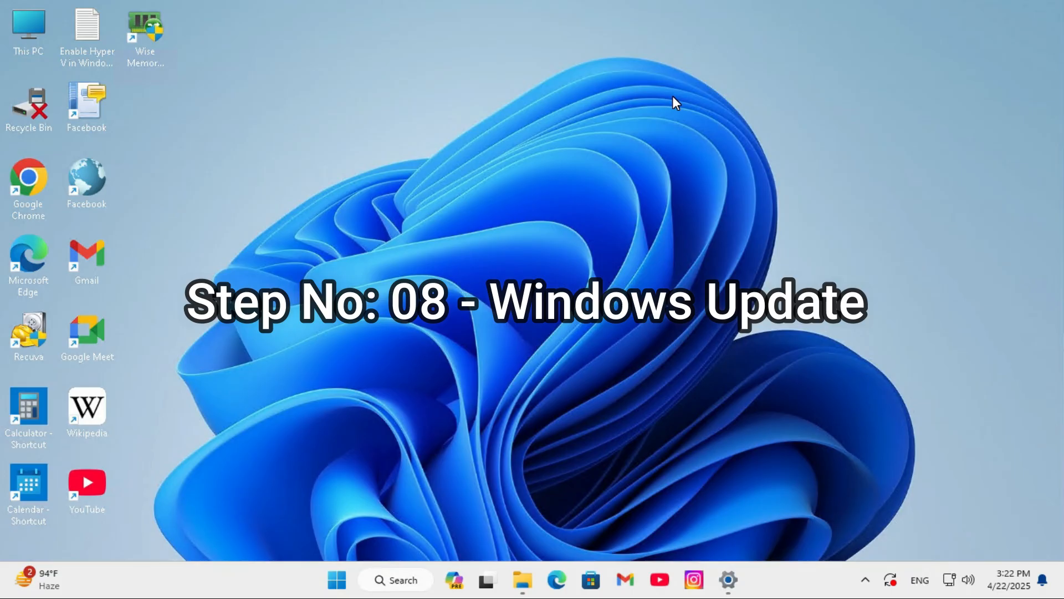
- Open the Windows Update page in Windows Settings
right_click(337, 580)
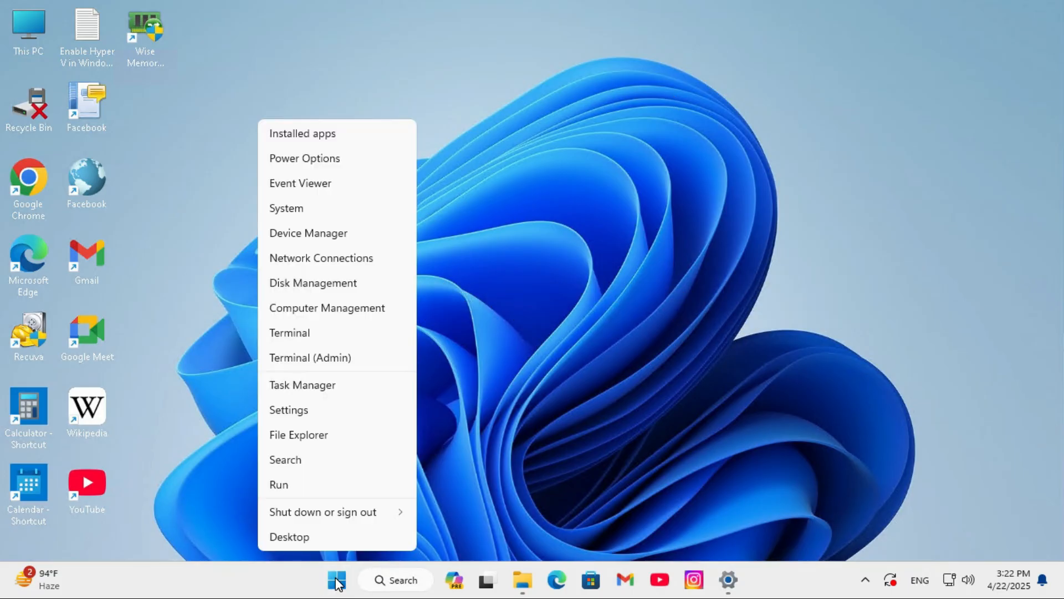
left_click(294, 410)
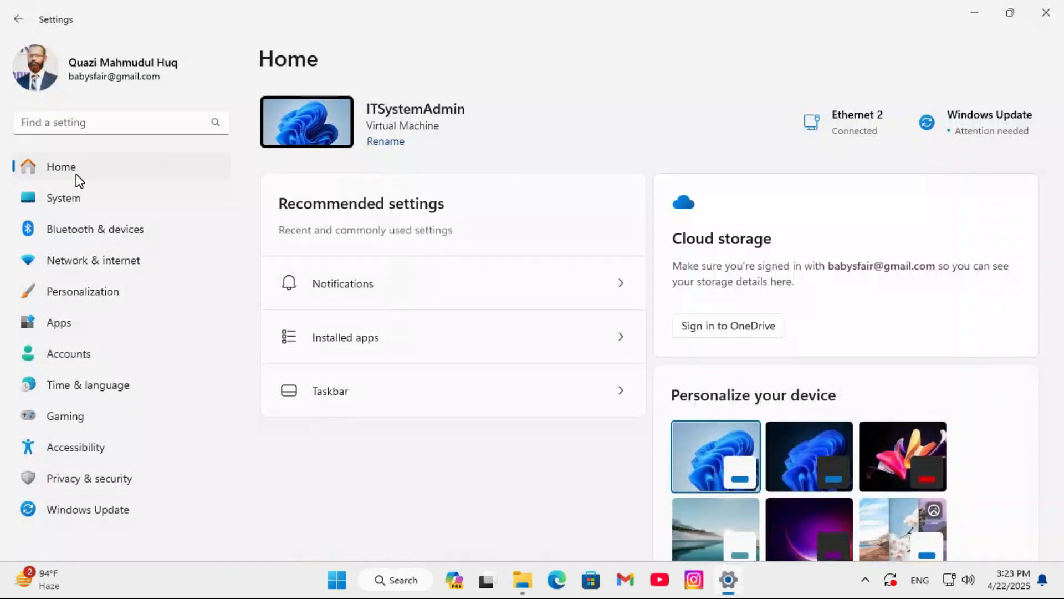
left_click(84, 518)
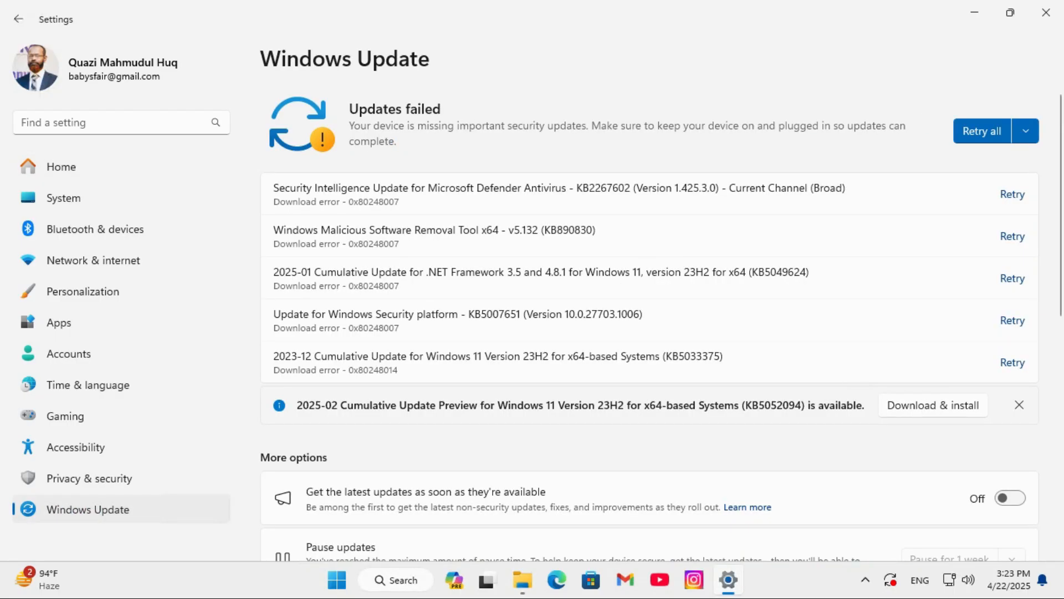